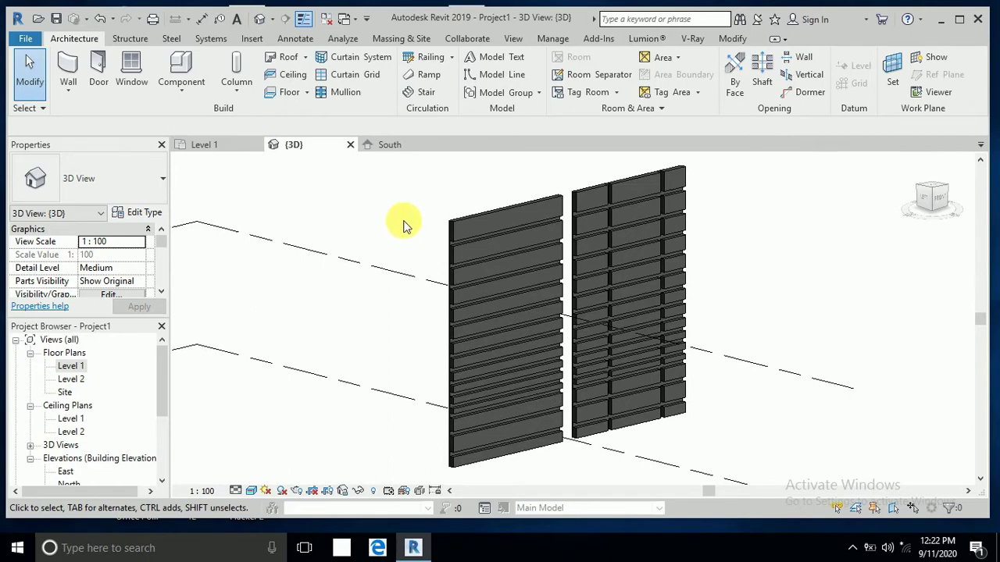
Zoom and pan the 3D view to reposition the two finished revealed walls
{"action": "scroll", "coordinate": [403, 225], "scroll_direction": "up", "scroll_amount": 2}
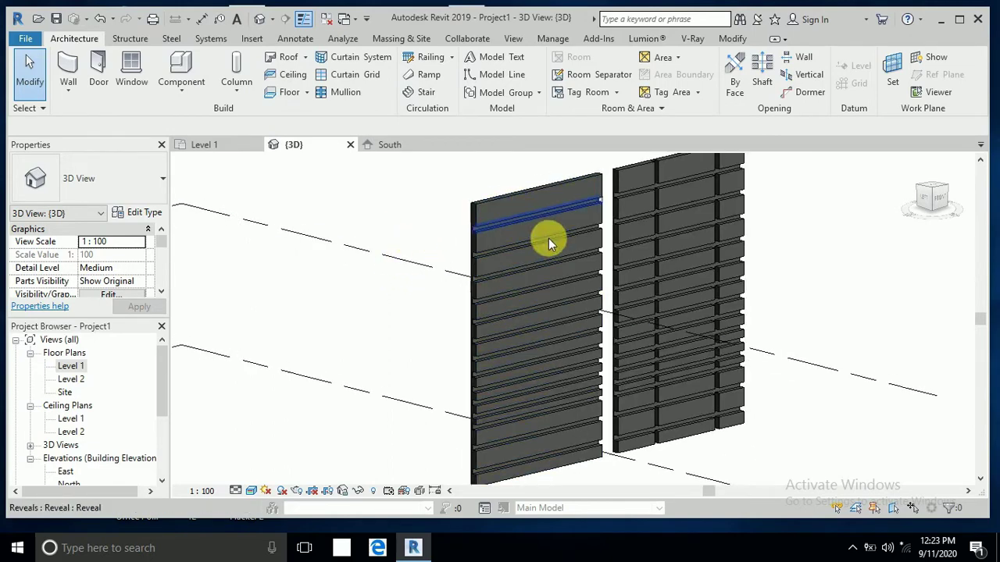
{"action": "middle_click_drag", "start_coordinate": [785, 262], "coordinate": [793, 283]}
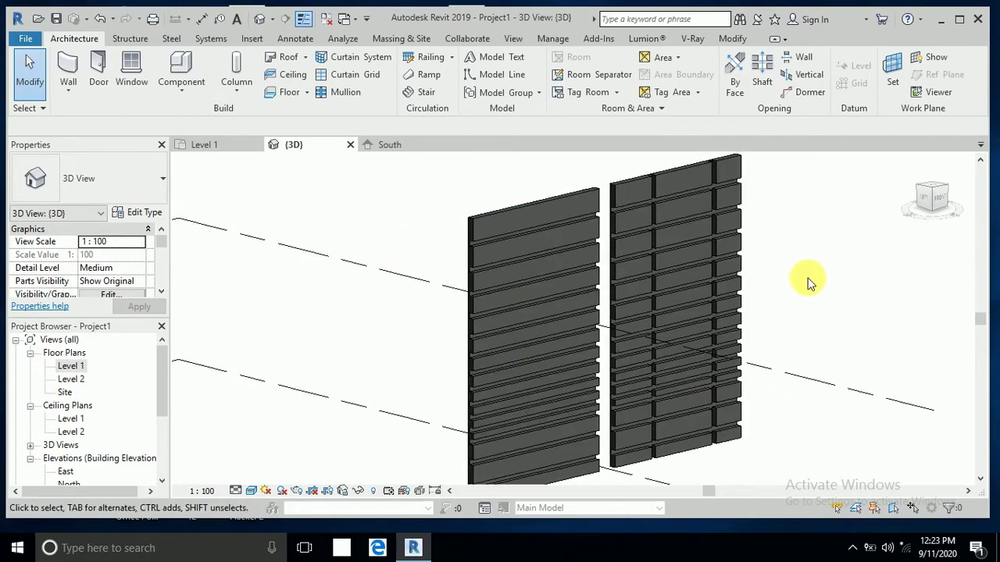
{"action": "scroll", "coordinate": [809, 282], "scroll_direction": "down", "scroll_amount": 1}
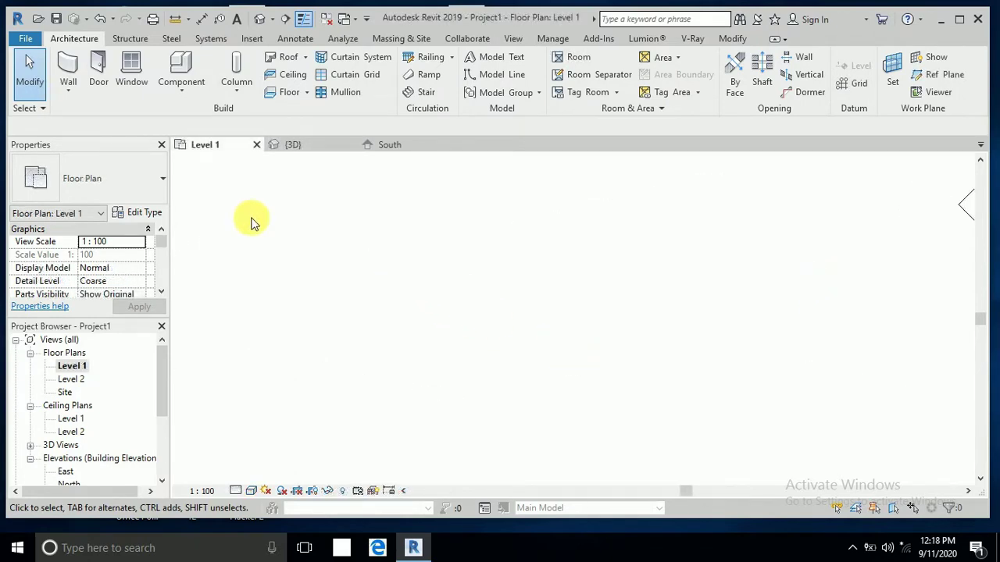
Duplicate the Generic - 200mm wall type as Generic - 200mm 2 for the next wall
{"action": "left_click", "coordinate": [76, 86]}
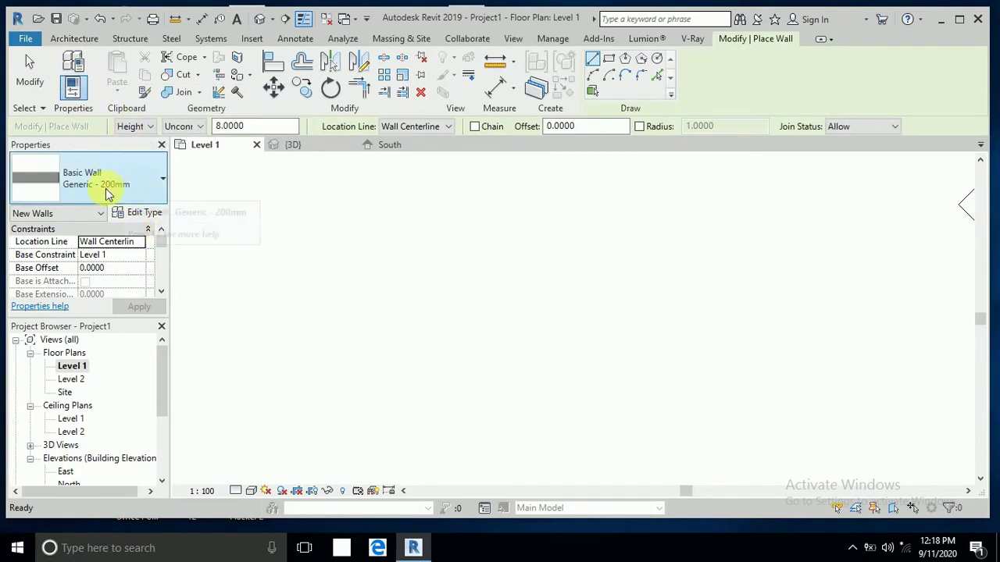
{"action": "left_click", "coordinate": [144, 214]}
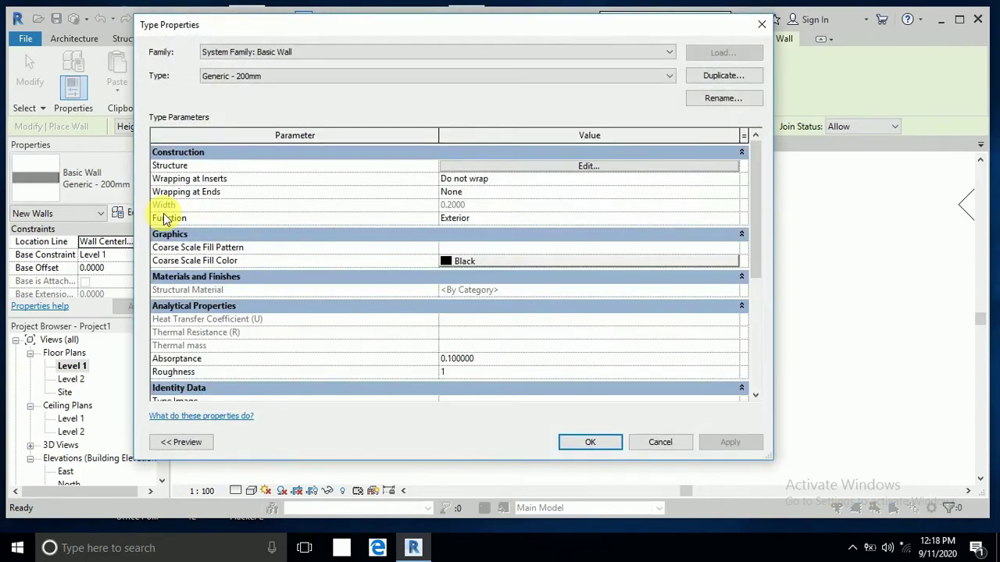
{"action": "mouse_move", "coordinate": [165, 219]}
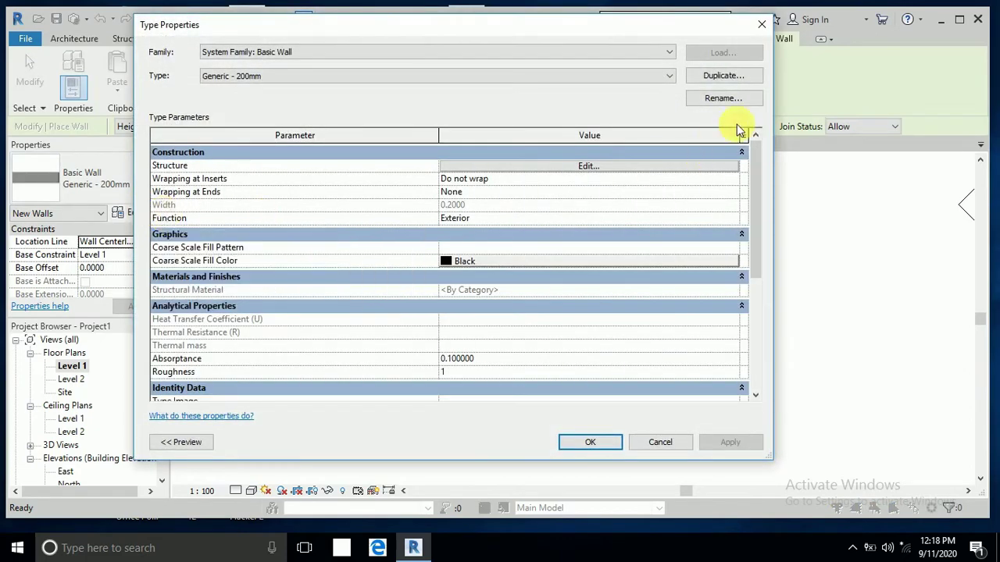
{"action": "left_click", "coordinate": [737, 78]}
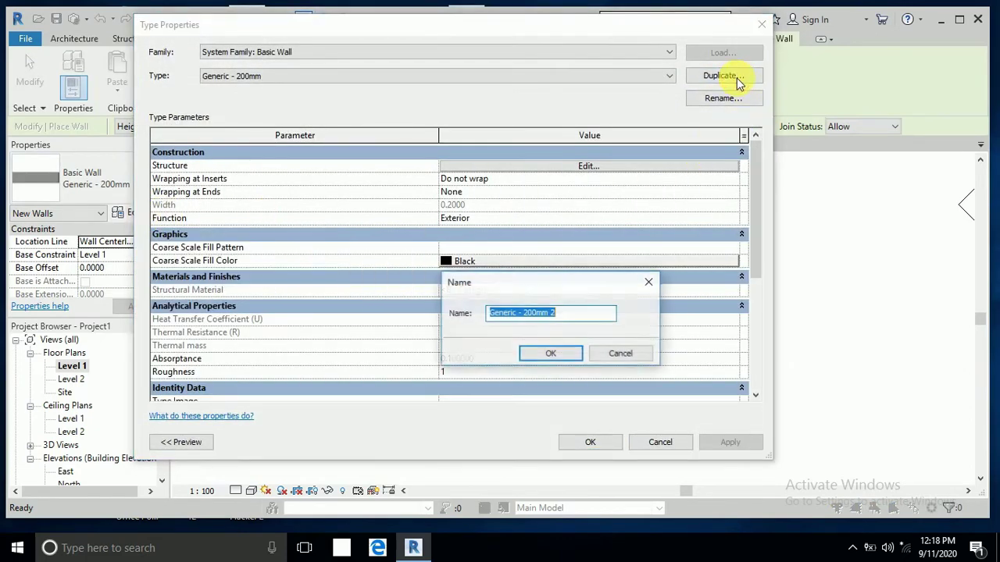
{"action": "left_click", "coordinate": [566, 353]}
{"action": "left_click", "coordinate": [595, 441]}
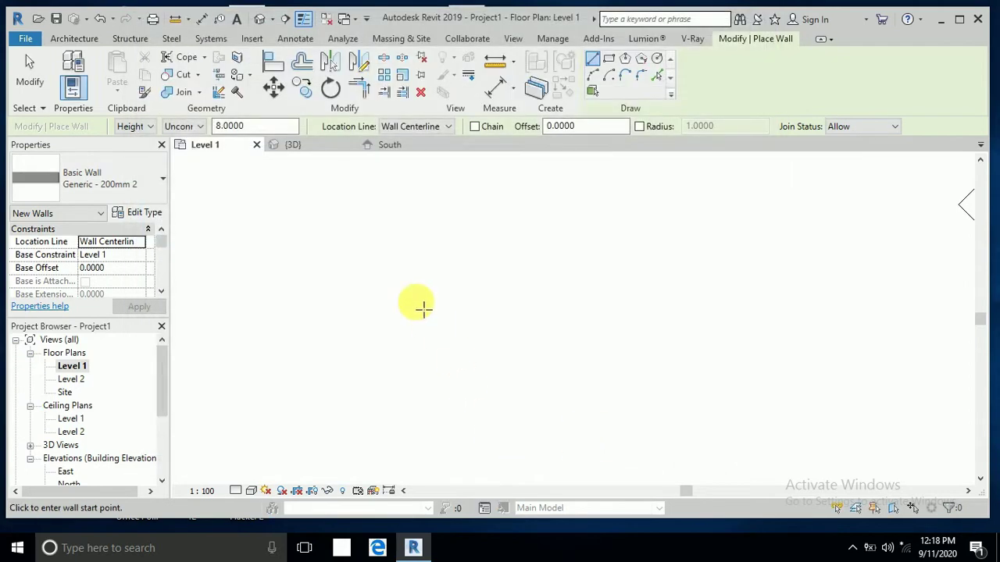
Draw a straight horizontal Generic - 200mm 2 wall from left to right on Level 1
{"action": "left_click", "coordinate": [378, 286]}
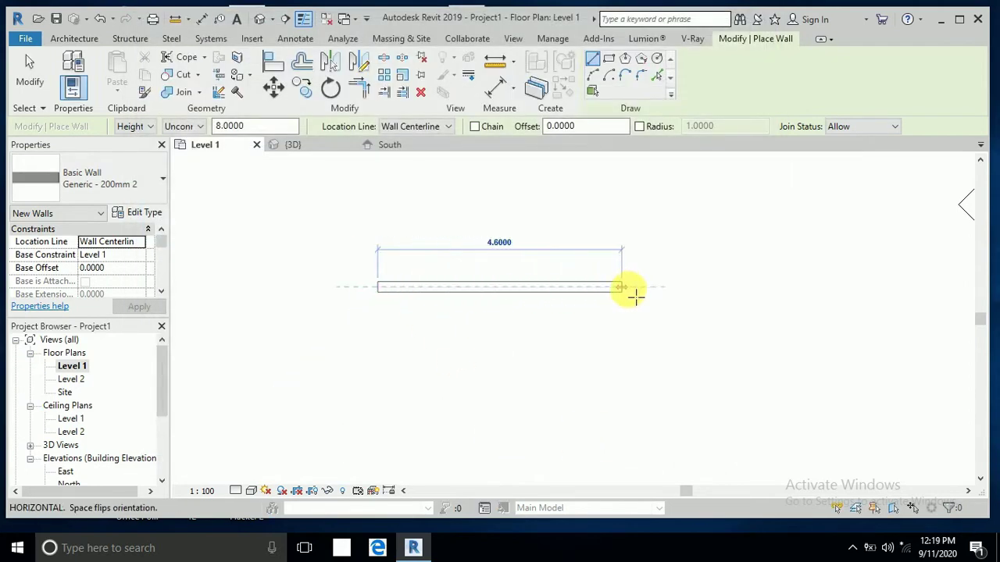
{"action": "left_click", "coordinate": [633, 289]}
{"action": "left_click", "coordinate": [29, 70]}
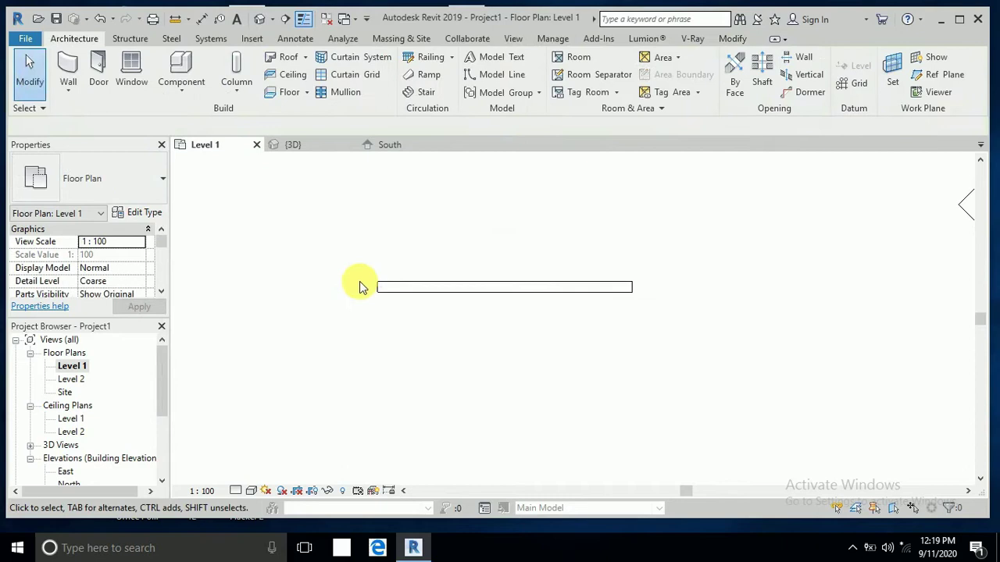
Show the new wall in the Default 3D View, zoomed and panned onto it
{"action": "left_click", "coordinate": [259, 18]}
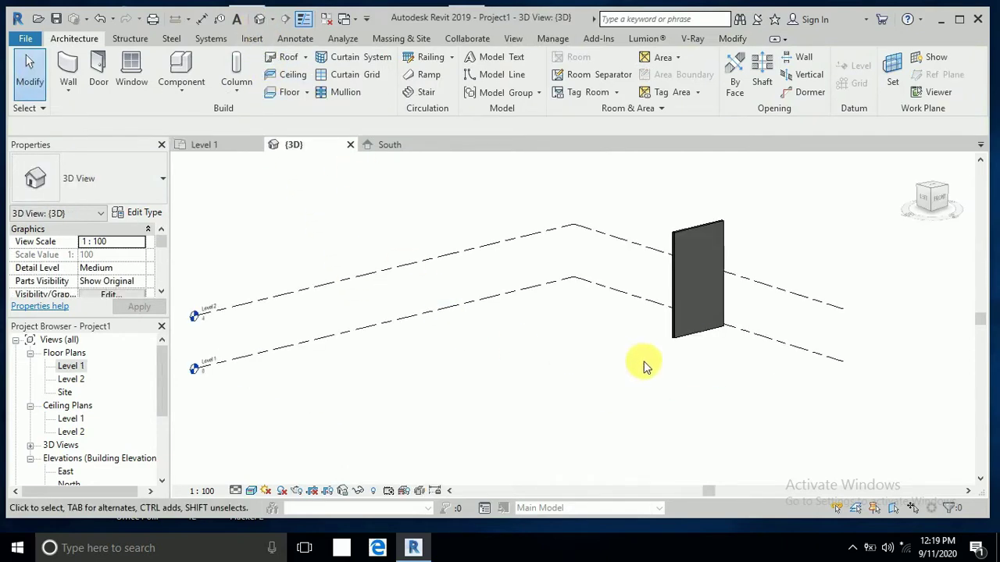
{"action": "scroll", "coordinate": [732, 286], "scroll_direction": "up", "scroll_amount": 4}
{"action": "middle_click_drag", "start_coordinate": [739, 286], "coordinate": [714, 308]}
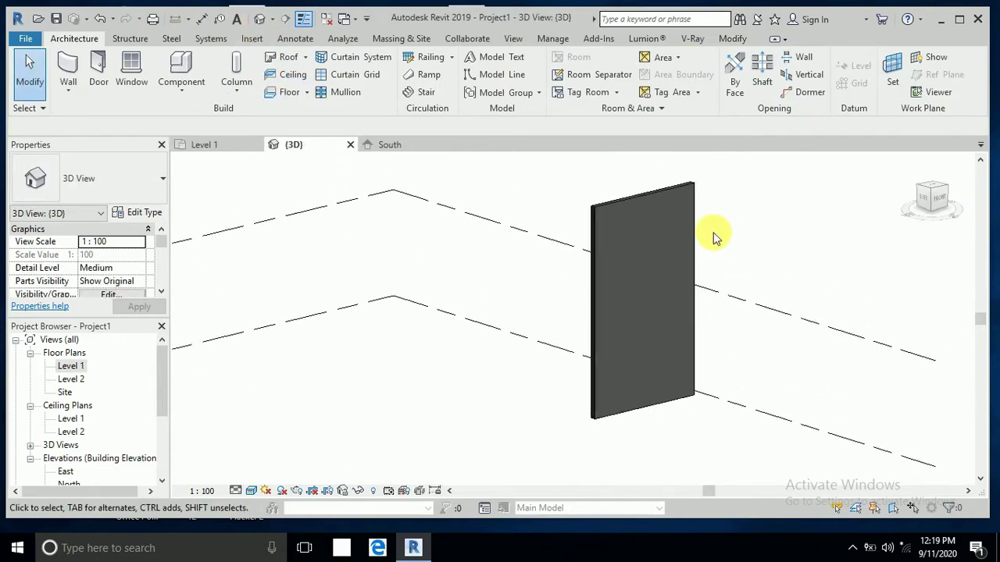
{"action": "scroll", "coordinate": [719, 223], "scroll_direction": "up", "scroll_amount": 2}
{"action": "middle_click_drag", "start_coordinate": [717, 232], "coordinate": [705, 228]}
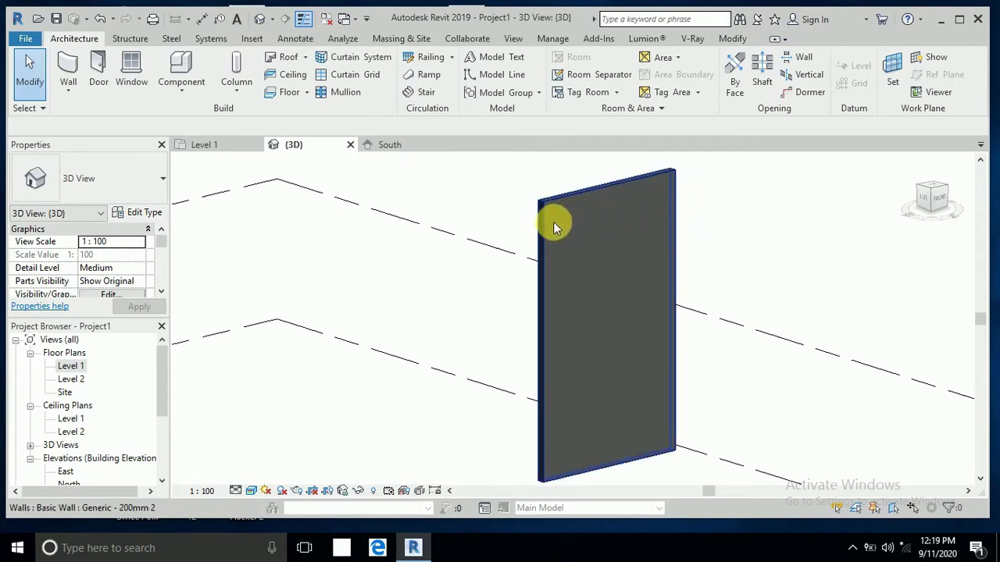
{"action": "middle_click_drag", "start_coordinate": [719, 236], "coordinate": [699, 233]}
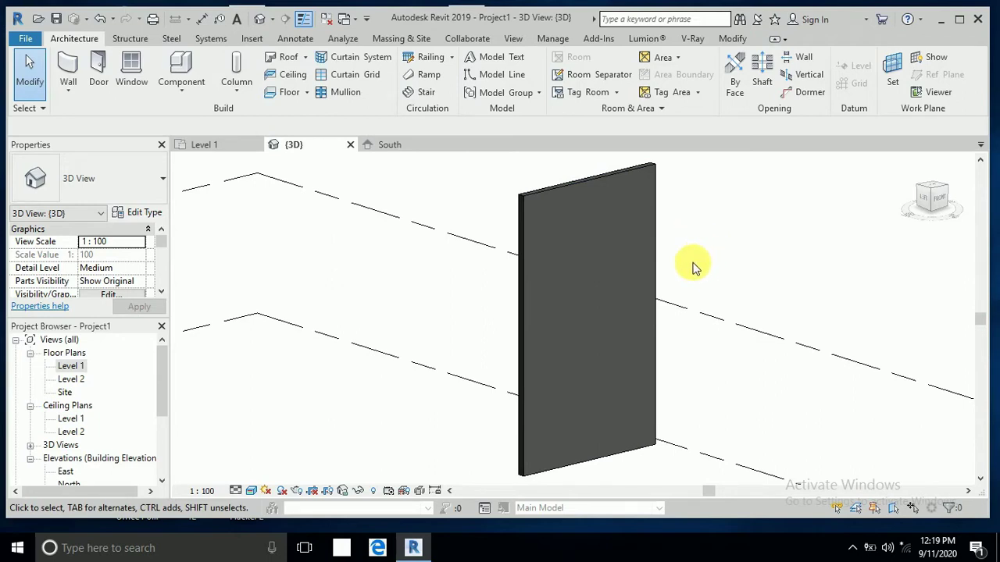
{"action": "middle_click_drag", "start_coordinate": [692, 234], "coordinate": [668, 228]}
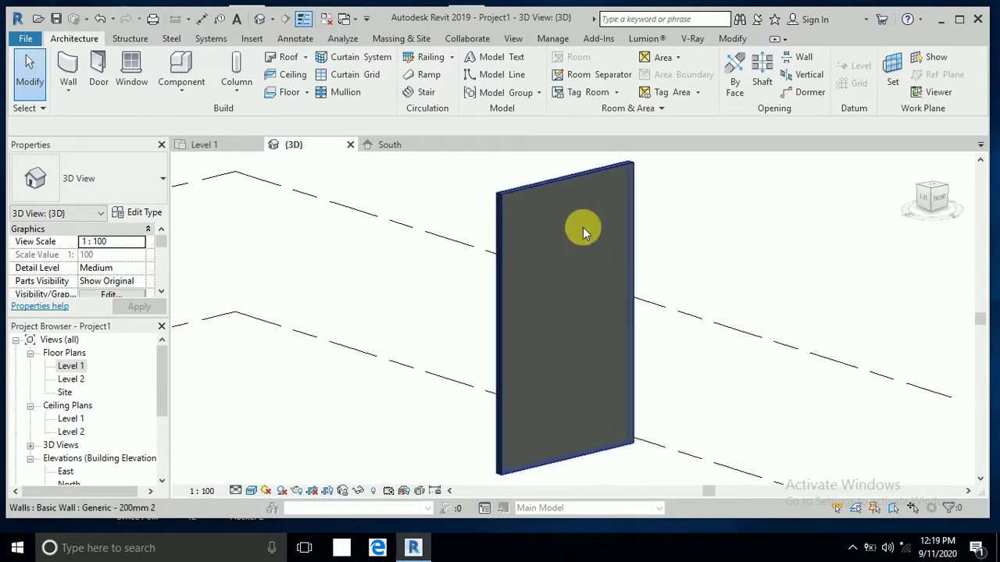
Cut a horizontal wall reveal across the wall near its top, offset 7.2000 from Level 1
{"action": "left_click", "coordinate": [68, 92]}
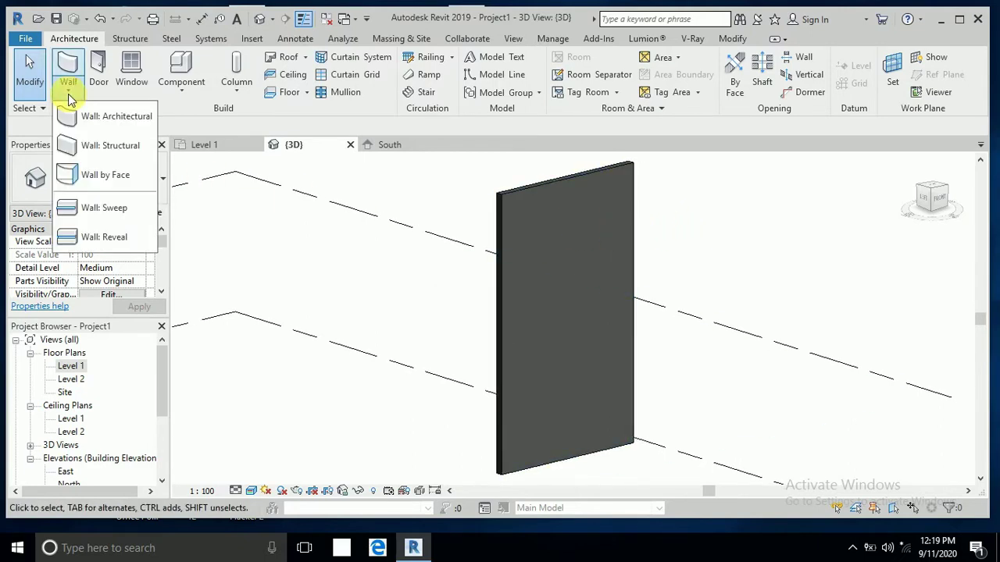
{"action": "left_click", "coordinate": [121, 245]}
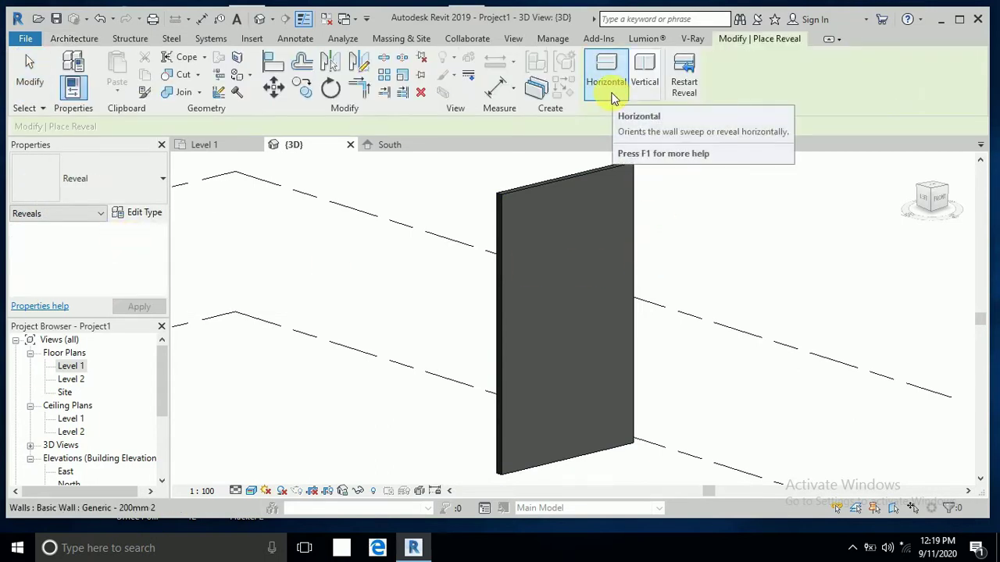
{"action": "left_click", "coordinate": [600, 203]}
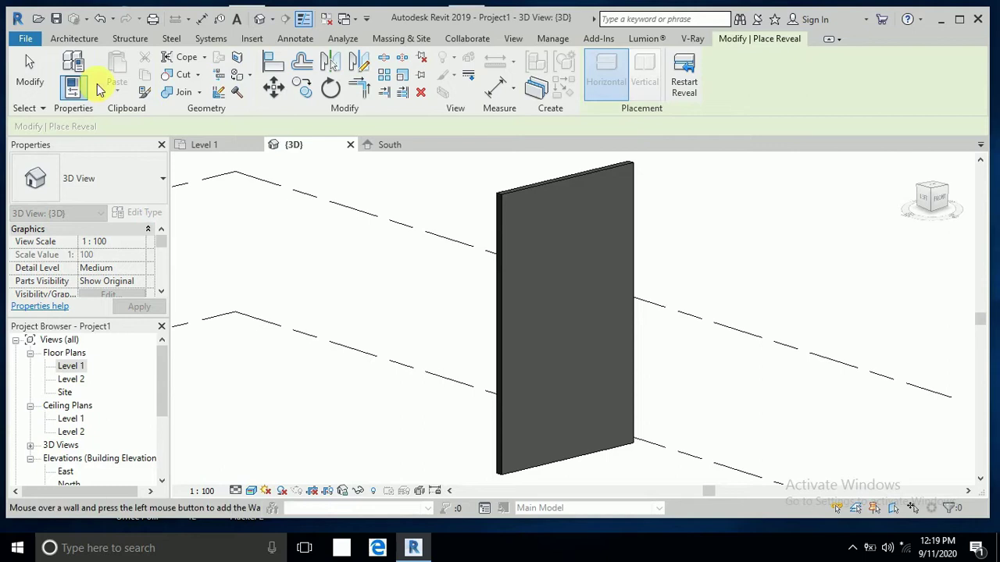
{"action": "left_click", "coordinate": [29, 70]}
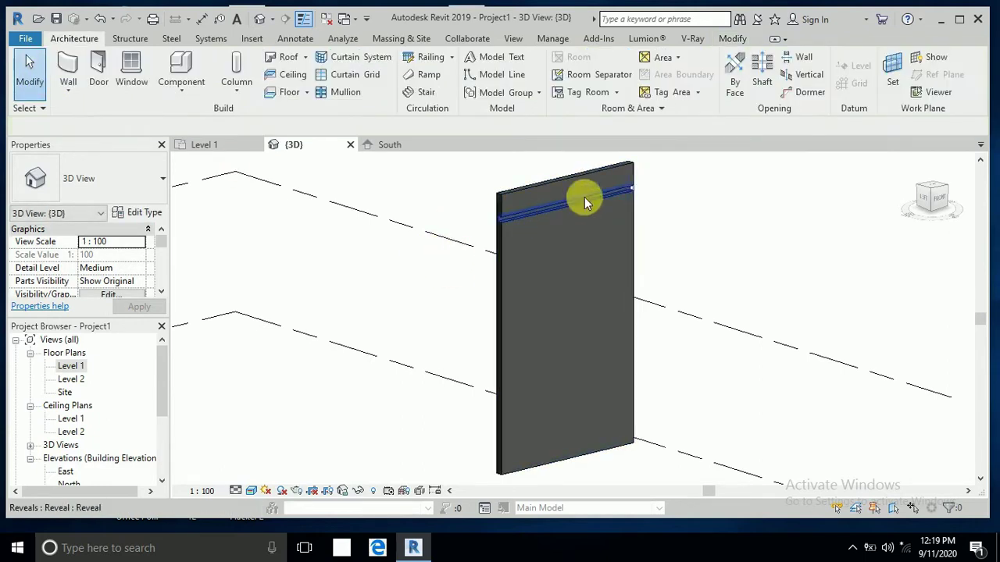
{"action": "scroll", "coordinate": [625, 211], "scroll_direction": "up", "scroll_amount": 2}
Multiple-copy the top reveal, placing the first three copies lower down the wall
{"action": "left_click", "coordinate": [528, 220]}
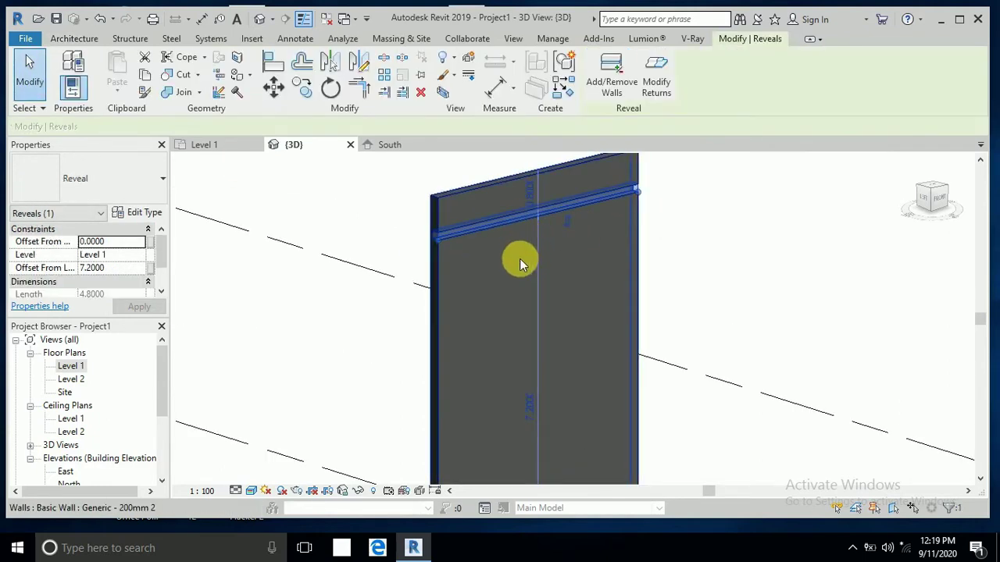
{"action": "left_click", "coordinate": [302, 92]}
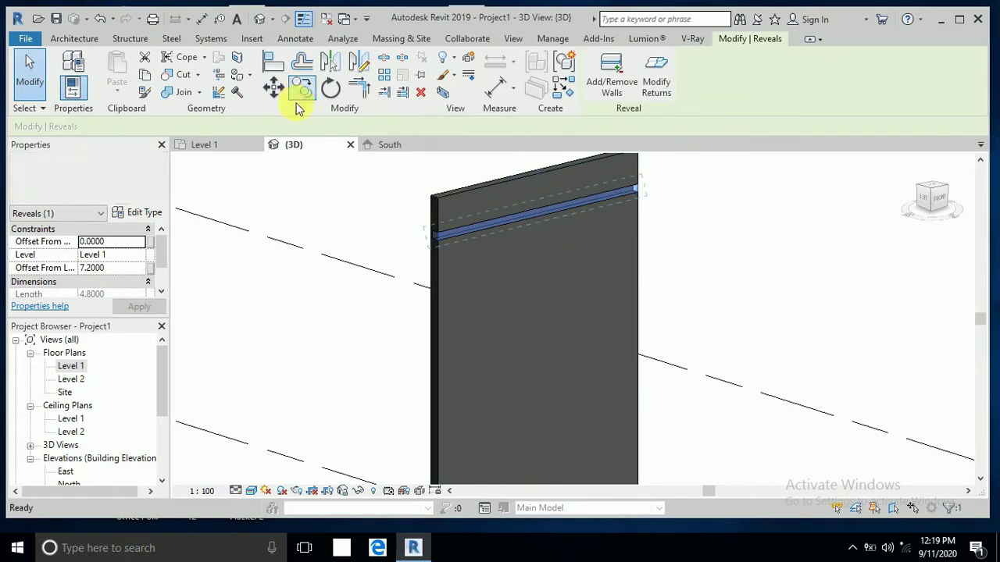
{"action": "left_click", "coordinate": [207, 127]}
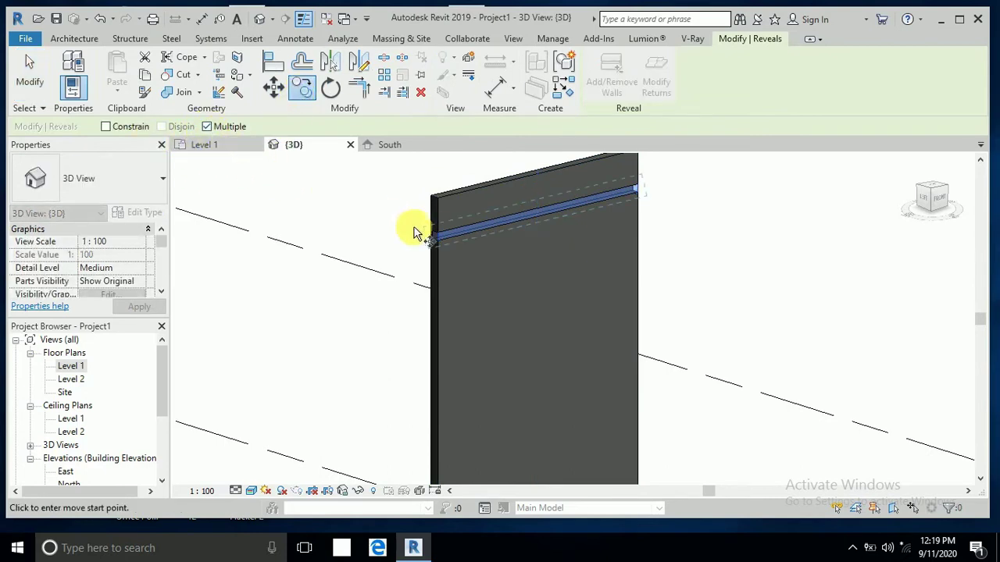
{"action": "left_click", "coordinate": [440, 202]}
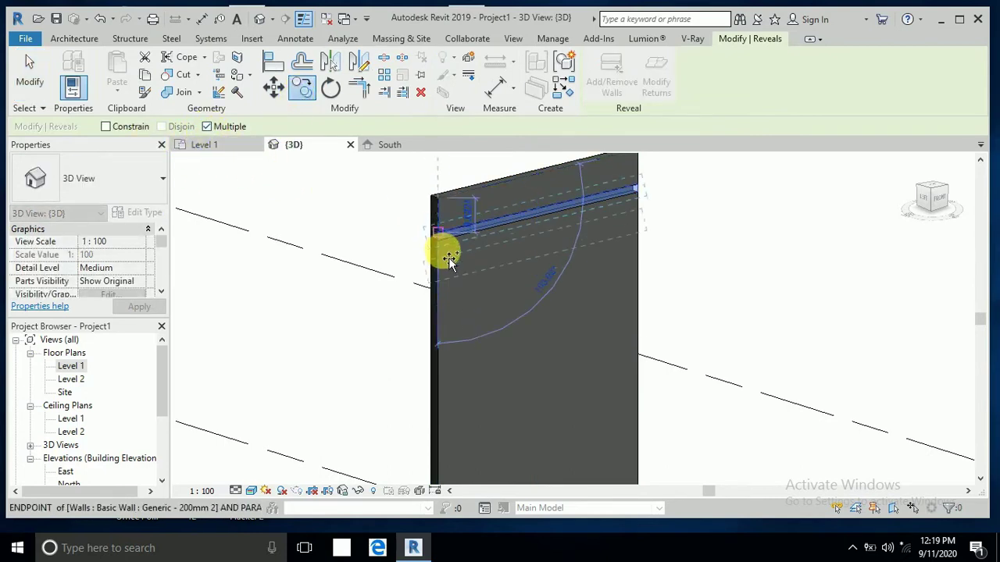
{"action": "left_click", "coordinate": [446, 312]}
{"action": "left_click", "coordinate": [445, 326]}
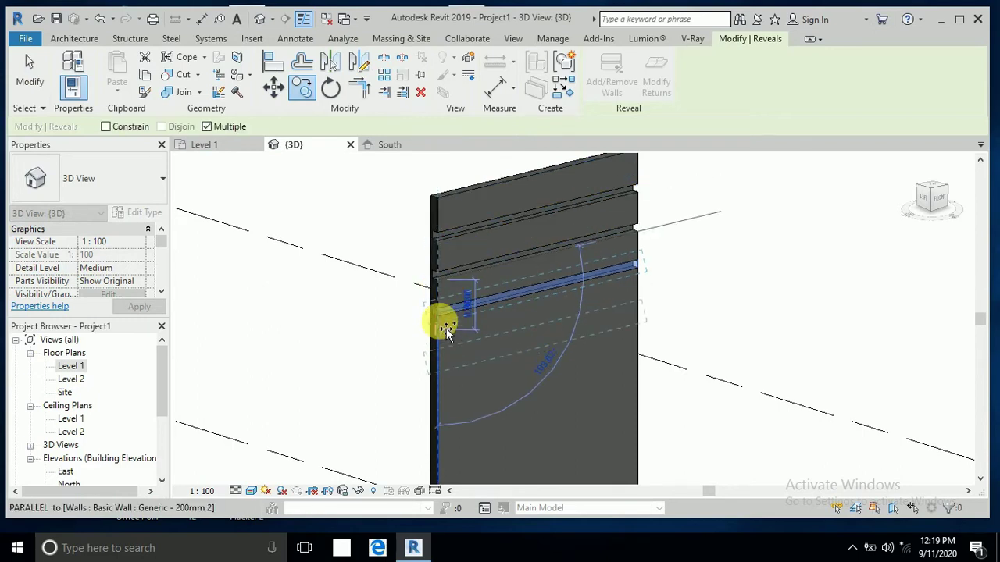
{"action": "middle_click_drag", "start_coordinate": [453, 363], "coordinate": [440, 297]}
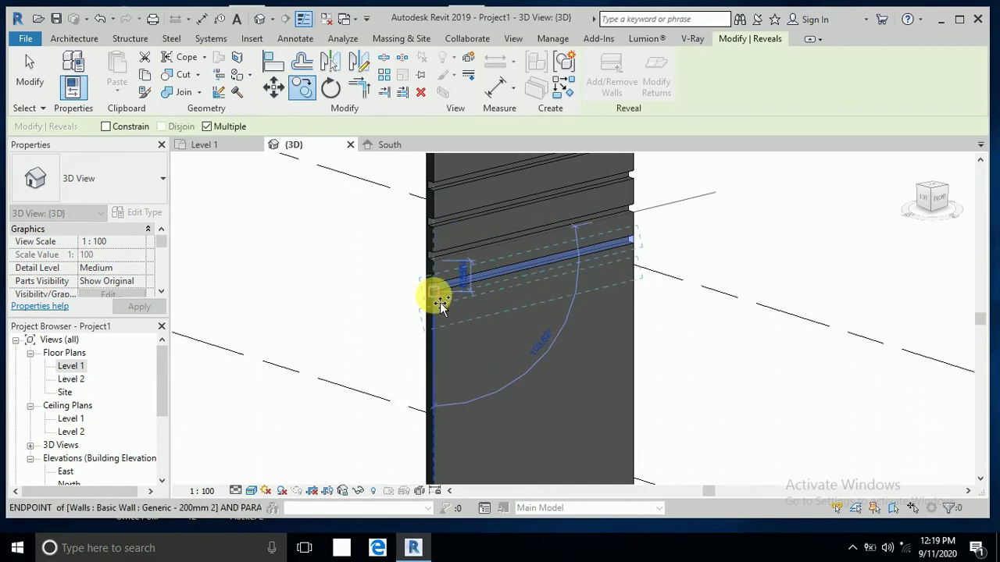
{"action": "left_click", "coordinate": [436, 292]}
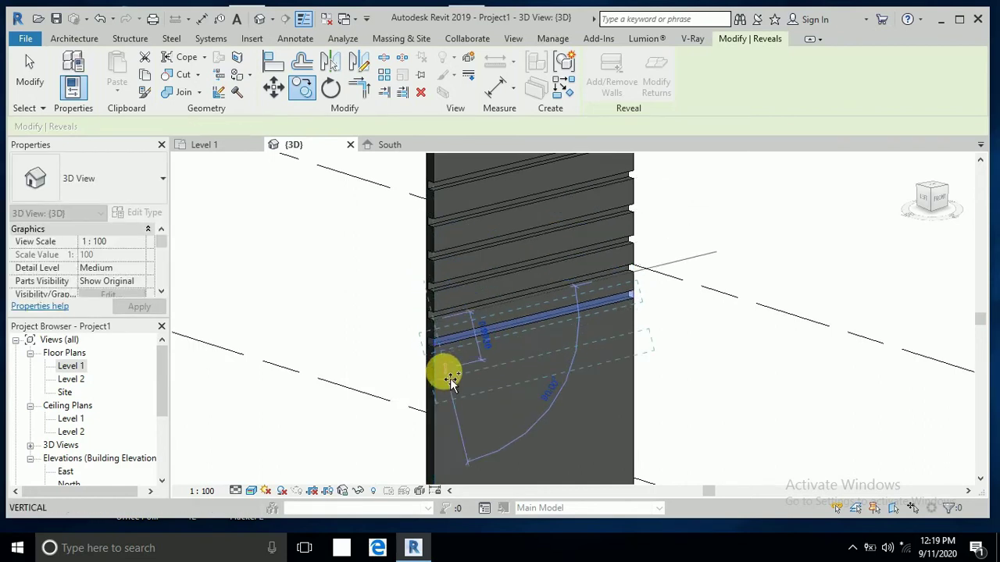
Place six more reveal copies down to the bottom of the wall
{"action": "middle_click_drag", "start_coordinate": [444, 373], "coordinate": [443, 268]}
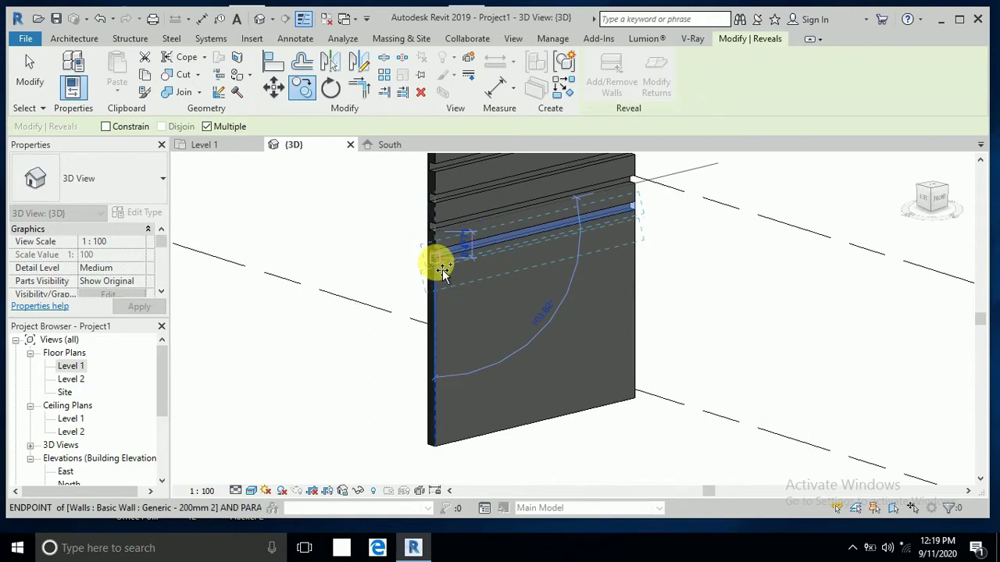
{"action": "left_click", "coordinate": [436, 264]}
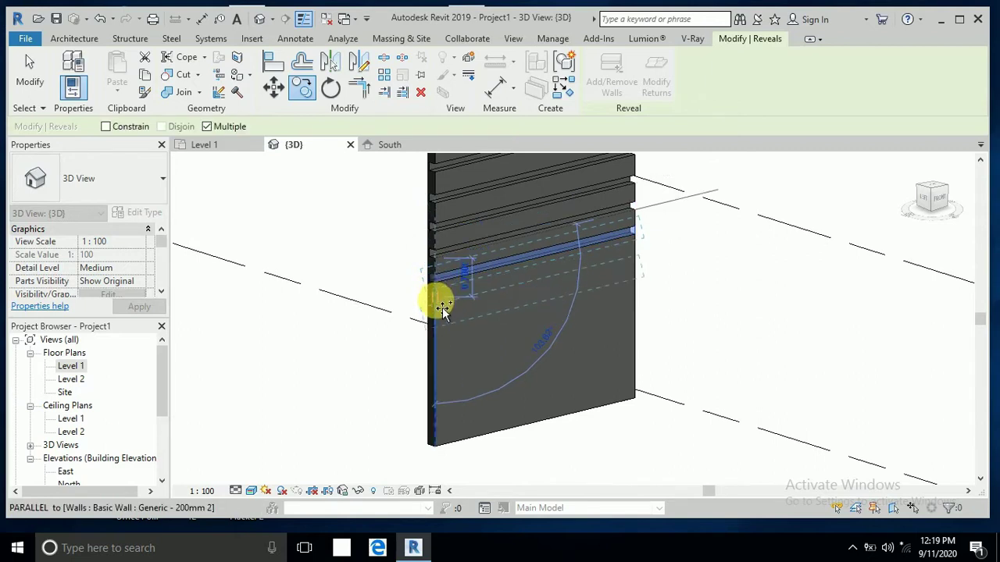
{"action": "left_click", "coordinate": [440, 285]}
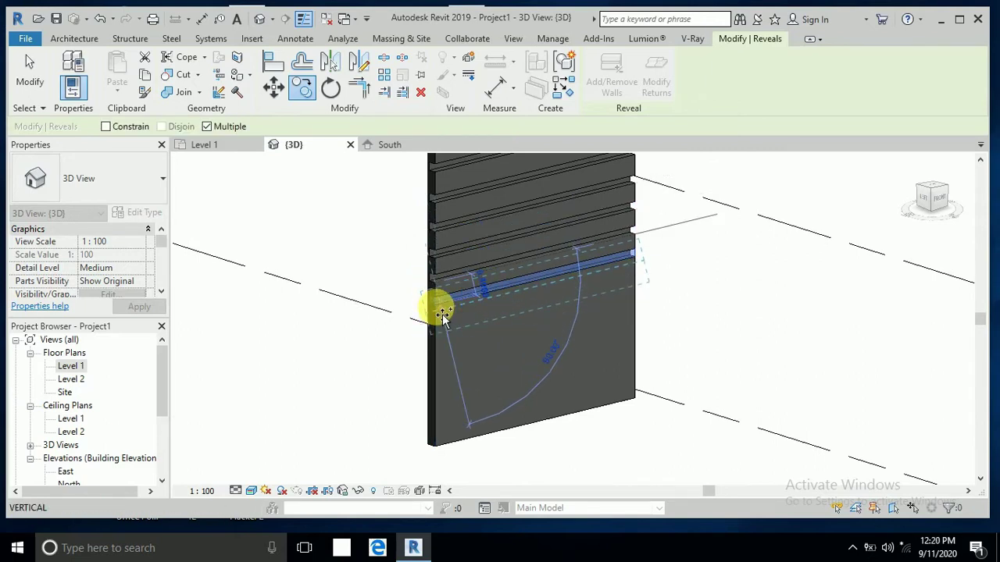
{"action": "left_click", "coordinate": [442, 315]}
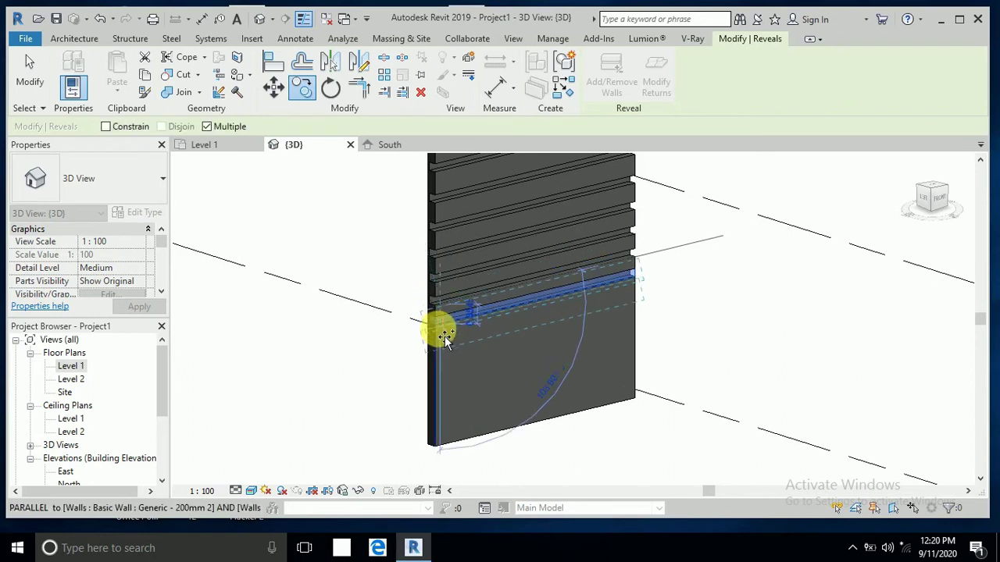
{"action": "left_click", "coordinate": [440, 335]}
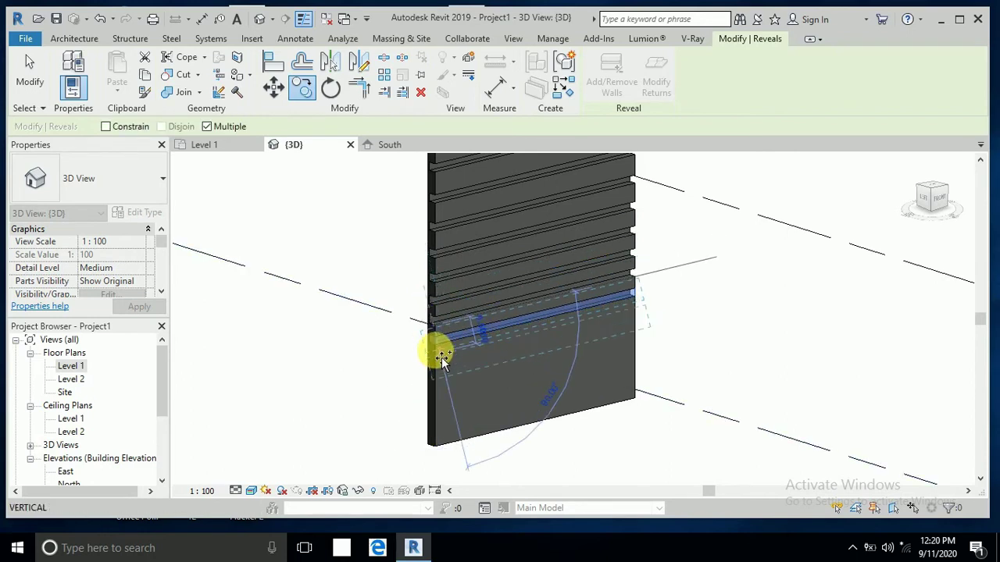
{"action": "left_click", "coordinate": [435, 347]}
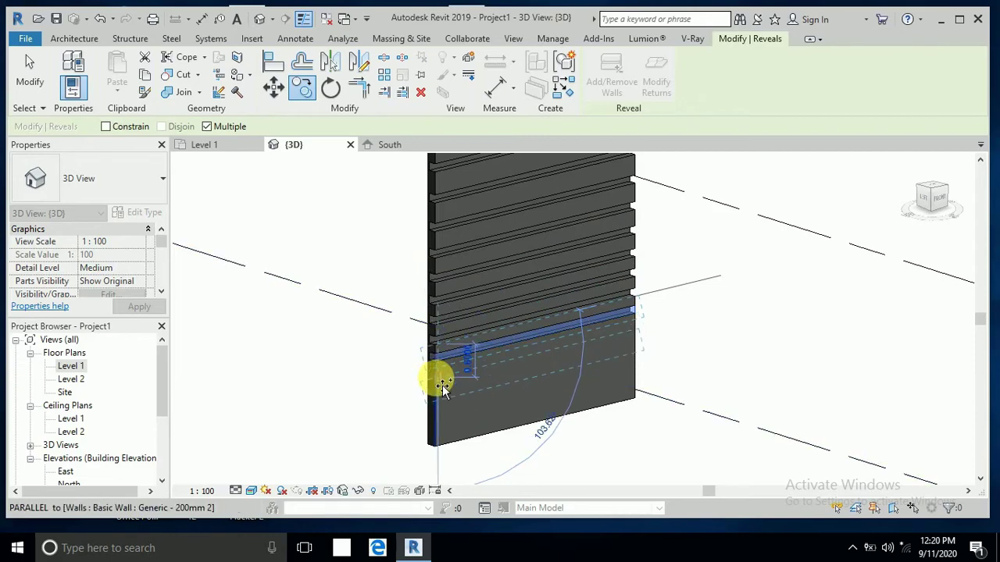
{"action": "left_click", "coordinate": [441, 384]}
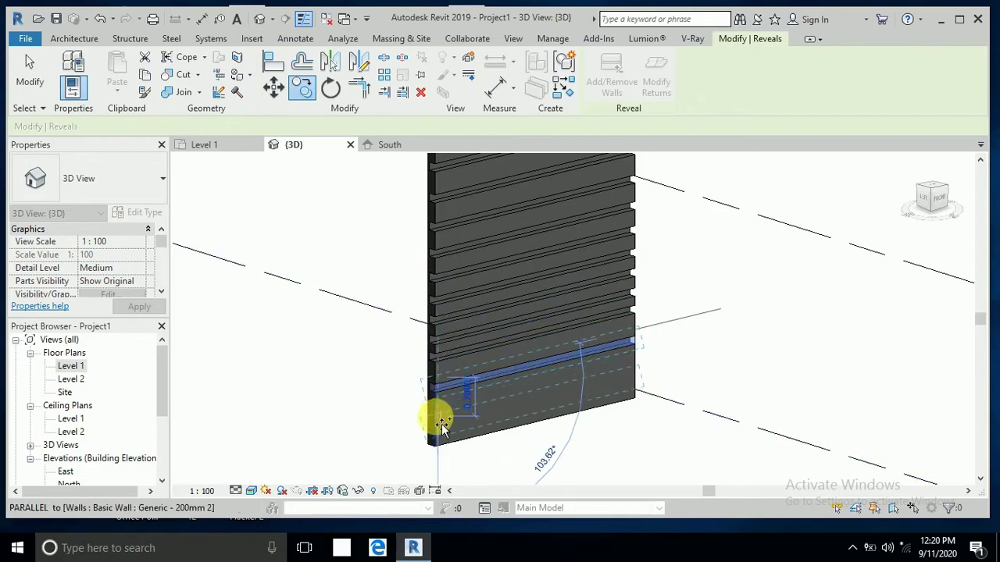
{"action": "left_click", "coordinate": [29, 74]}
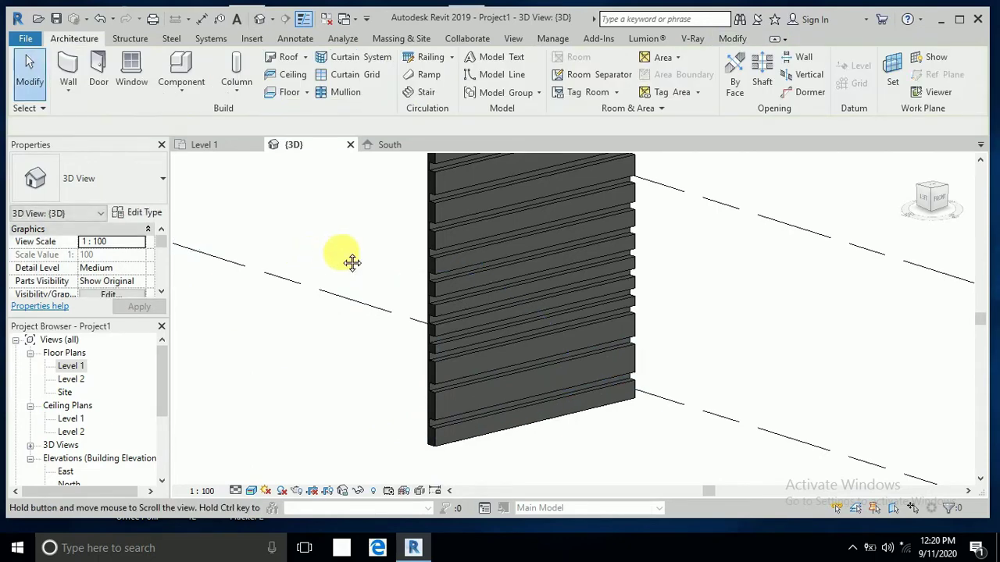
Orbit to inspect the grooved wall, then switch to the Level 1 floor plan
{"action": "middle_click_drag", "start_coordinate": [353, 262], "coordinate": [486, 361], "text": "shift"}
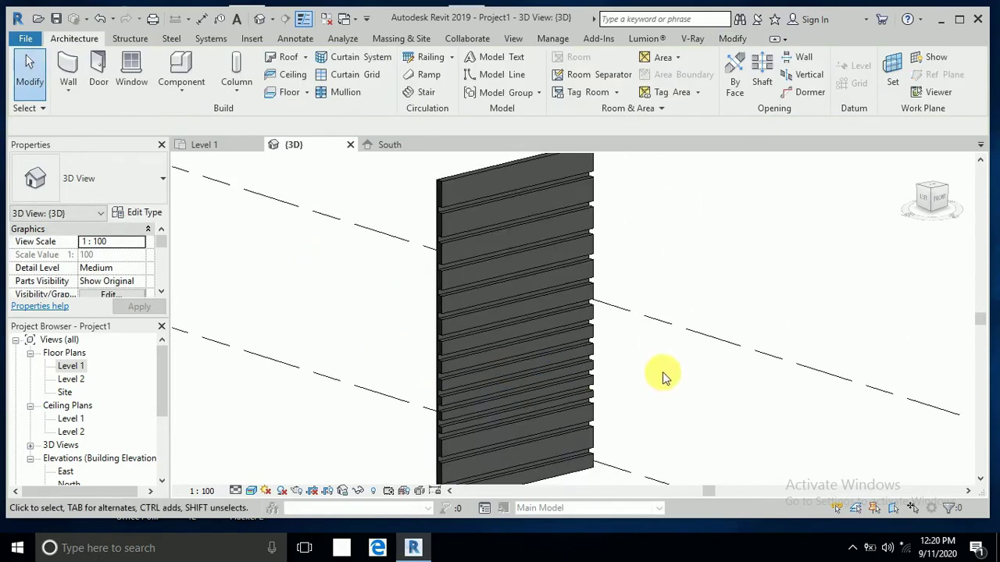
{"action": "middle_click_drag", "start_coordinate": [658, 378], "coordinate": [639, 368], "text": "shift"}
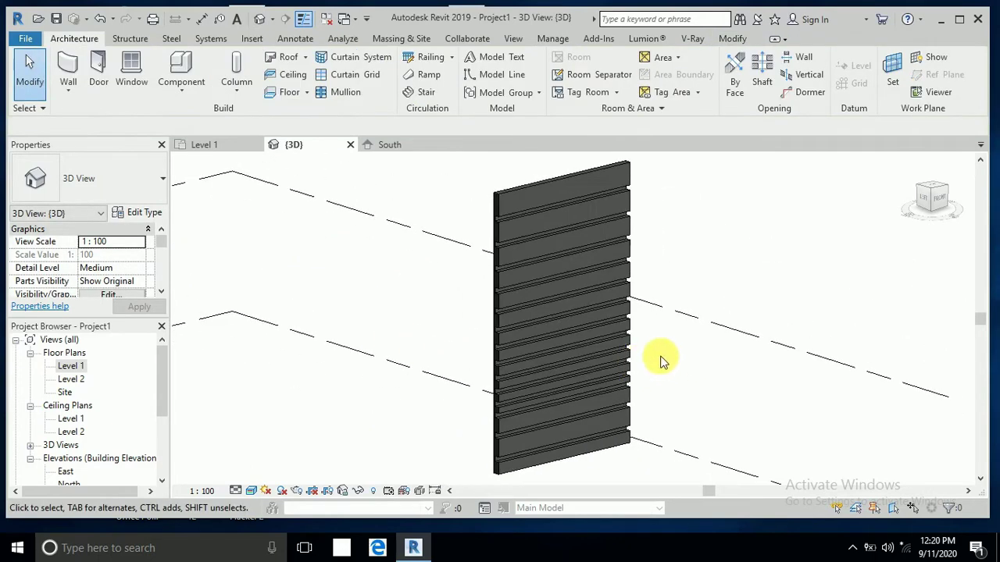
{"action": "mouse_move", "coordinate": [607, 252]}
{"action": "middle_mouse_down", "text": "shift"}
{"action": "mouse_move", "coordinate": [665, 242]}
{"action": "mouse_move", "coordinate": [617, 263]}
{"action": "middle_mouse_up", "text": "shift"}
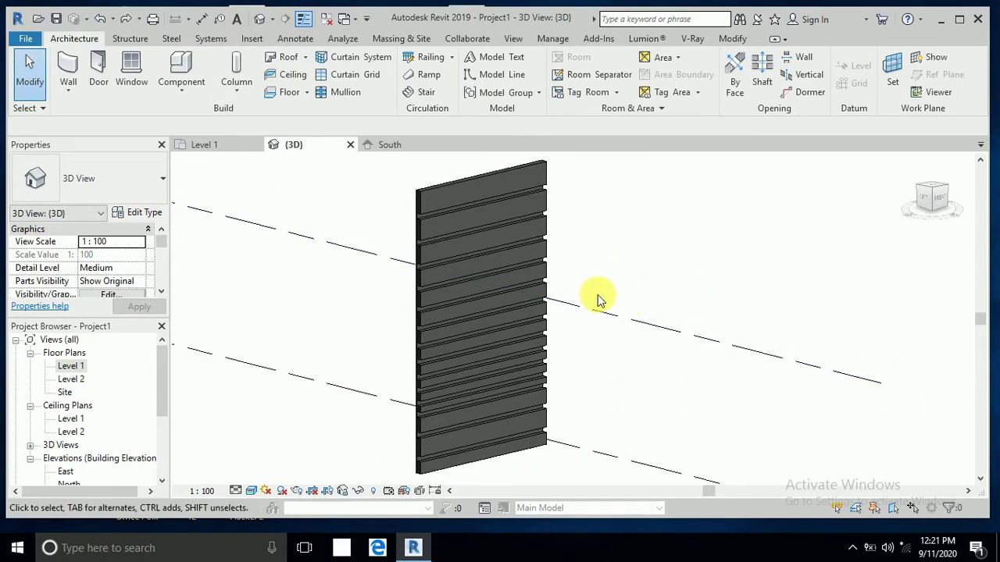
{"action": "middle_click_drag", "start_coordinate": [513, 290], "coordinate": [653, 264], "text": "shift"}
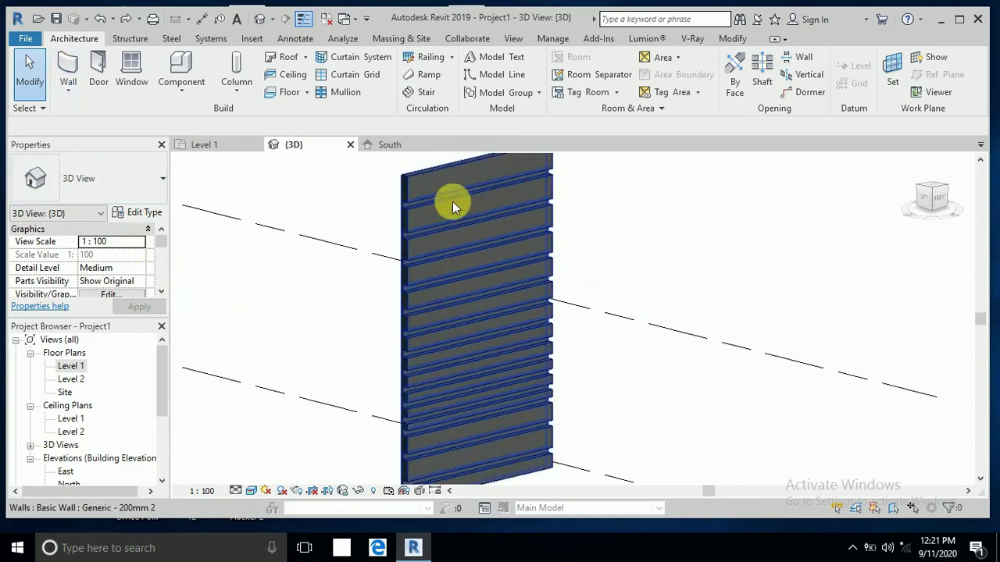
{"action": "double_click", "coordinate": [75, 367]}
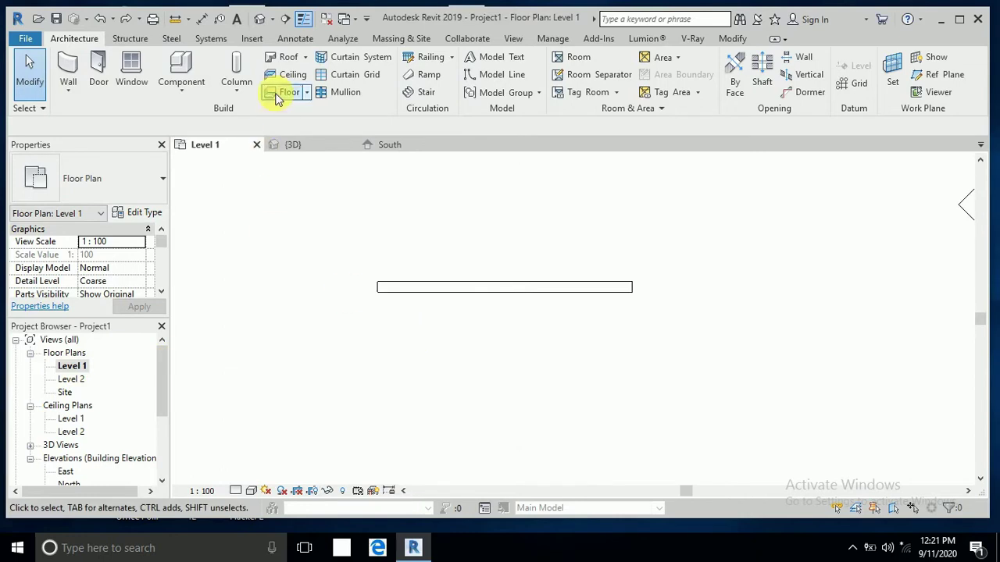
Draw a second wall right of the first one, then delete it
{"action": "left_click", "coordinate": [68, 64]}
{"action": "left_click", "coordinate": [654, 287]}
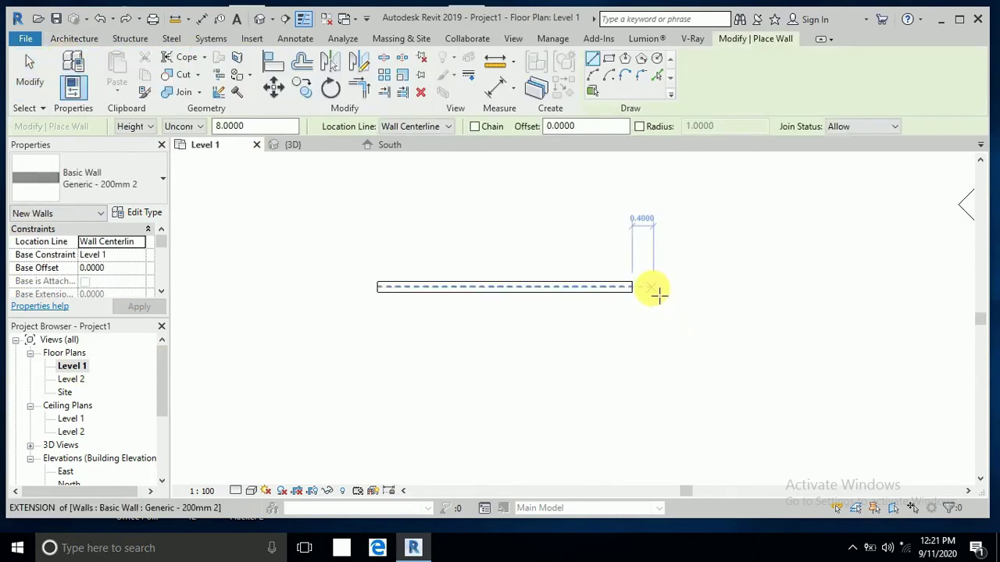
{"action": "left_click", "coordinate": [855, 289]}
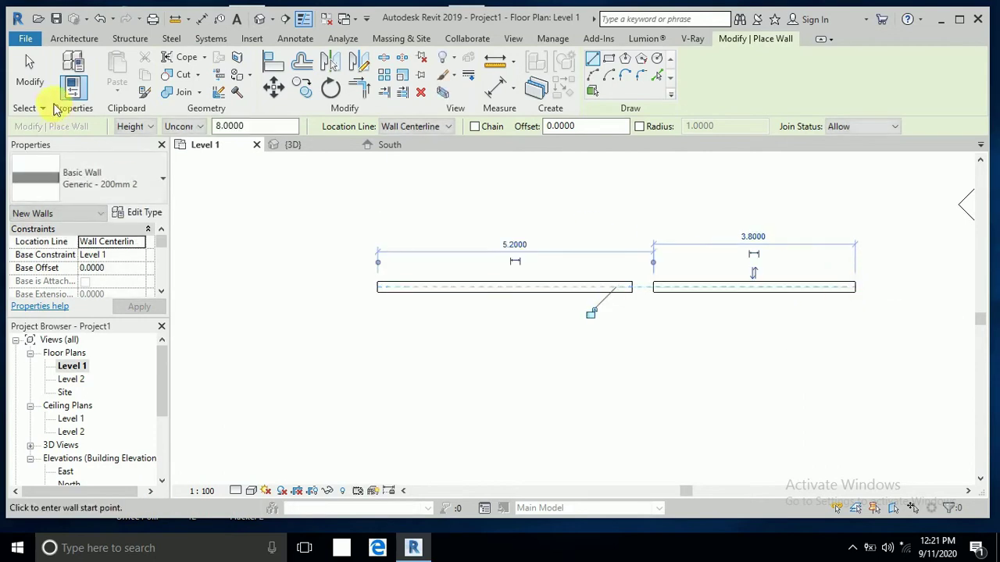
{"action": "left_click", "coordinate": [30, 70]}
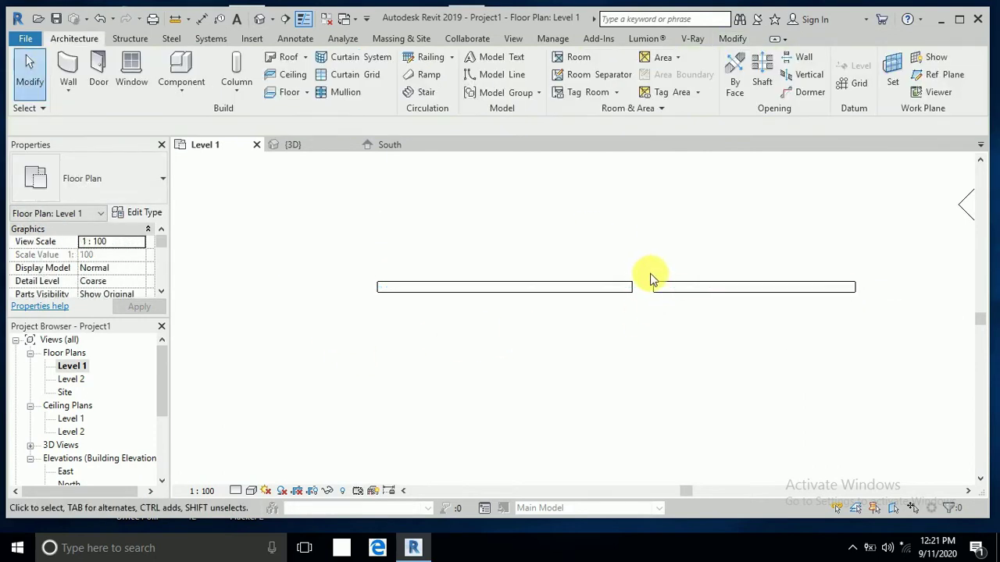
{"action": "left_click_drag", "start_coordinate": [646, 269], "coordinate": [886, 322]}
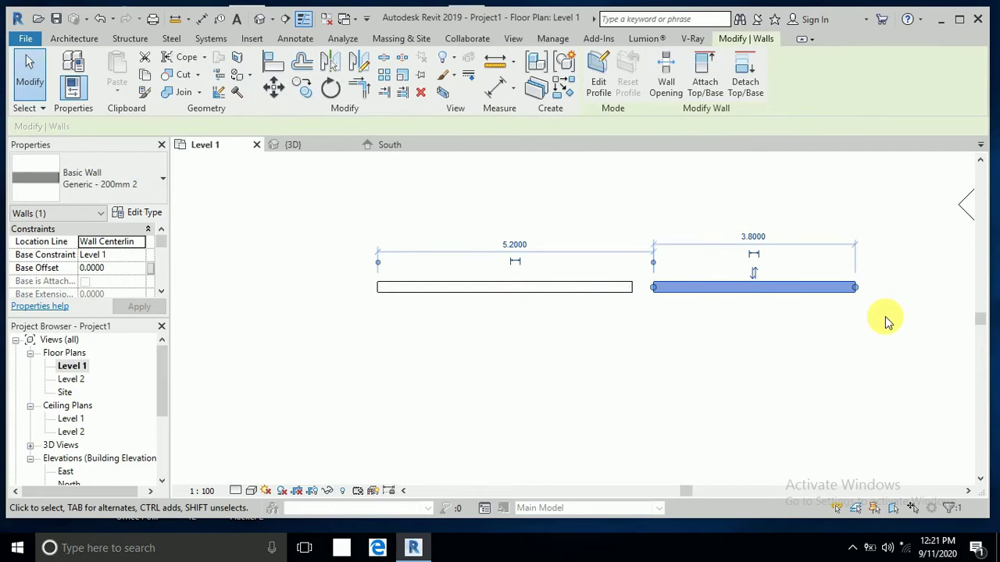
{"action": "key", "text": "Delete"}
Copy the revealed left wall 3.6000 to the right
{"action": "left_click_drag", "start_coordinate": [649, 275], "coordinate": [353, 330]}
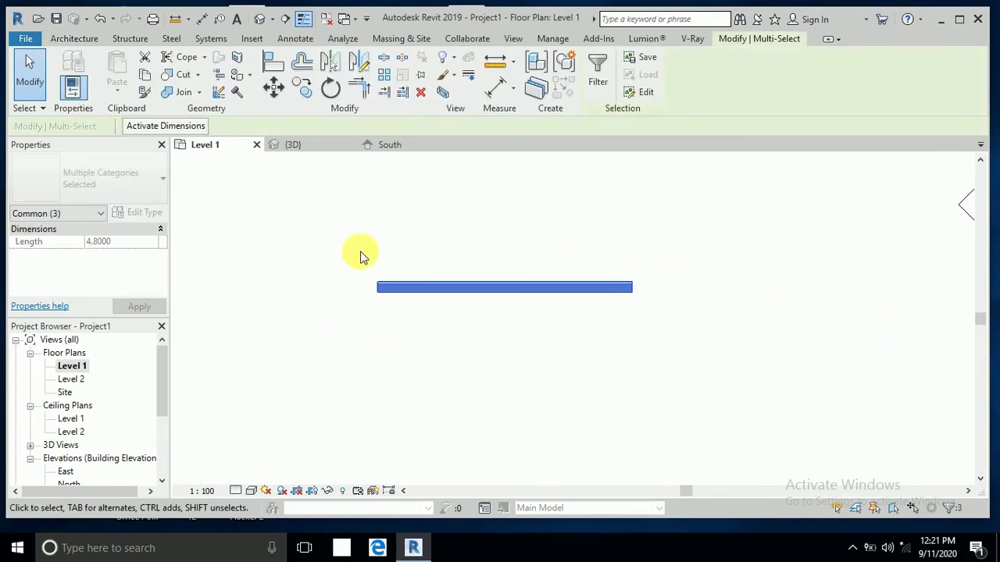
{"action": "left_click", "coordinate": [303, 91]}
{"action": "left_click", "coordinate": [380, 295]}
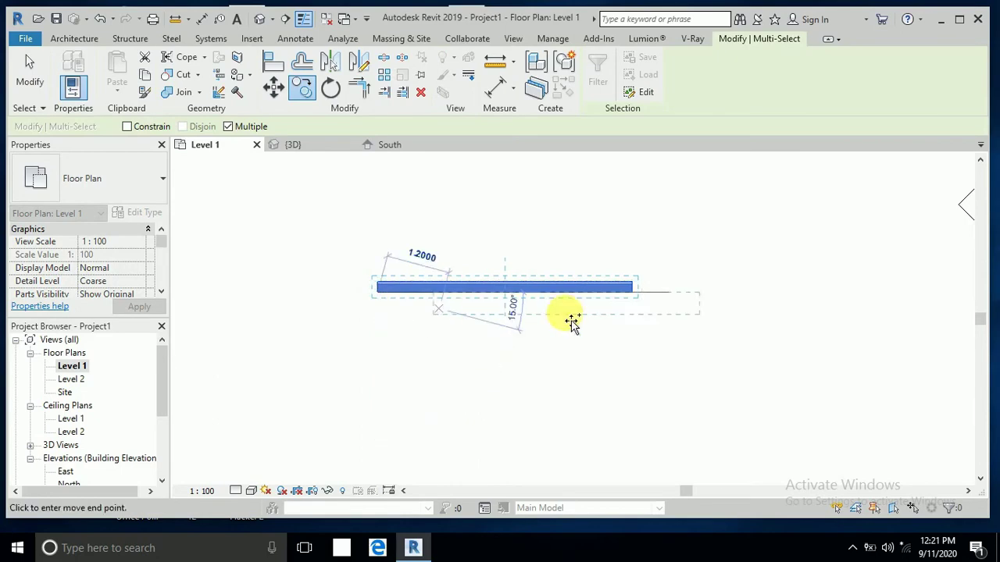
{"action": "left_click", "coordinate": [666, 295]}
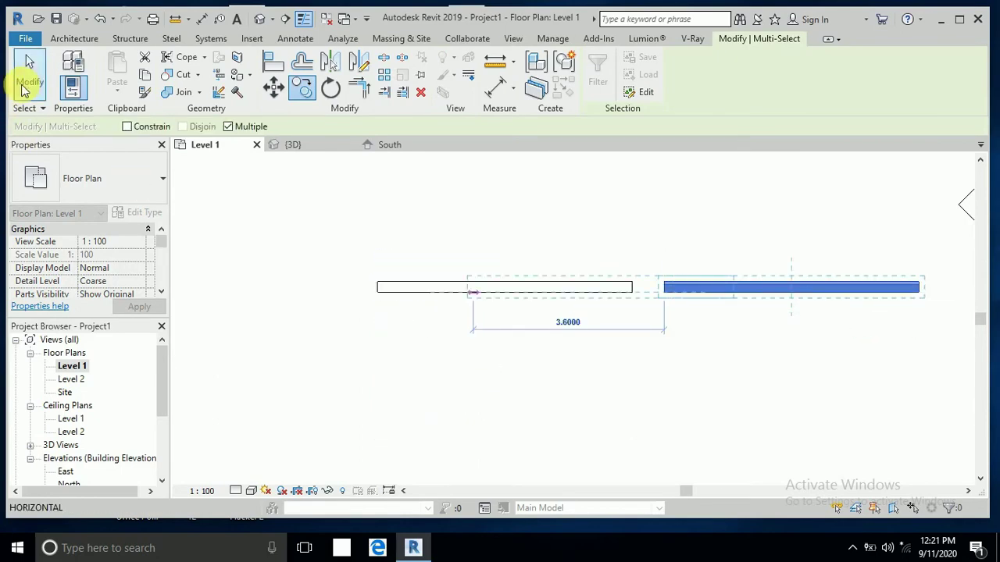
{"action": "left_click", "coordinate": [24, 89]}
In the 3D view, add a vertical wall reveal to the right wall
{"action": "left_click", "coordinate": [257, 20]}
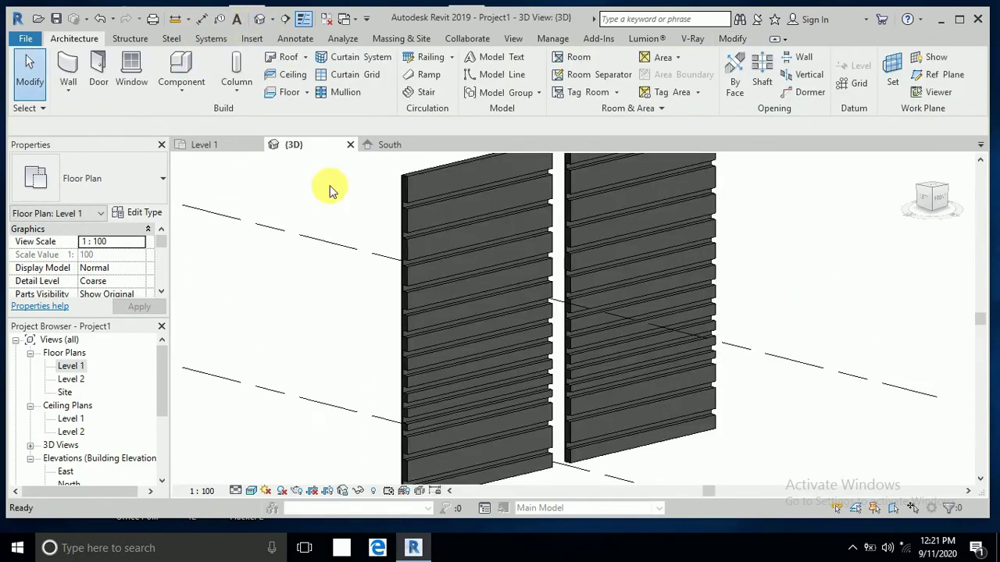
{"action": "middle_click_drag", "start_coordinate": [482, 246], "coordinate": [640, 187], "text": "shift"}
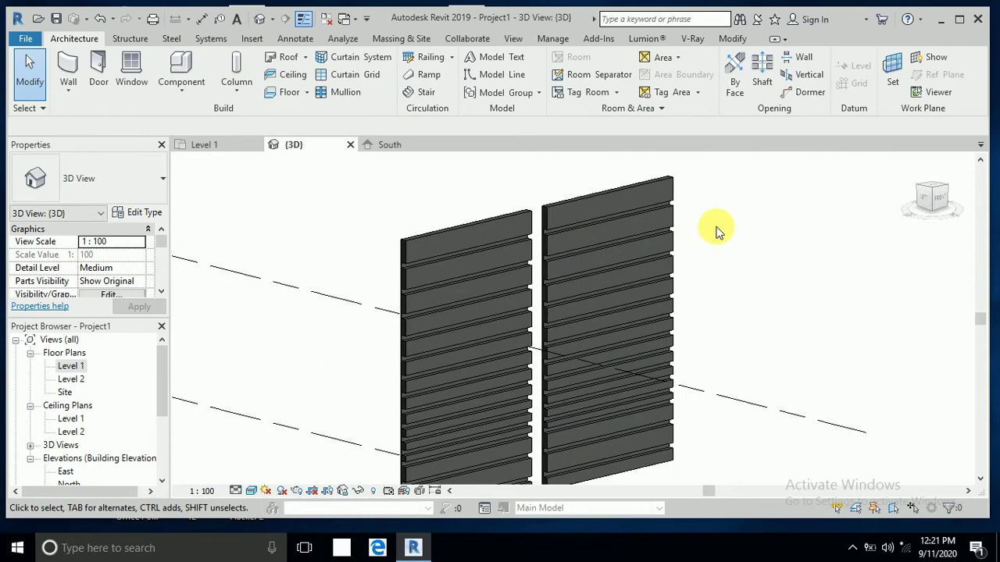
{"action": "middle_click_drag", "start_coordinate": [732, 244], "coordinate": [726, 264], "text": "shift"}
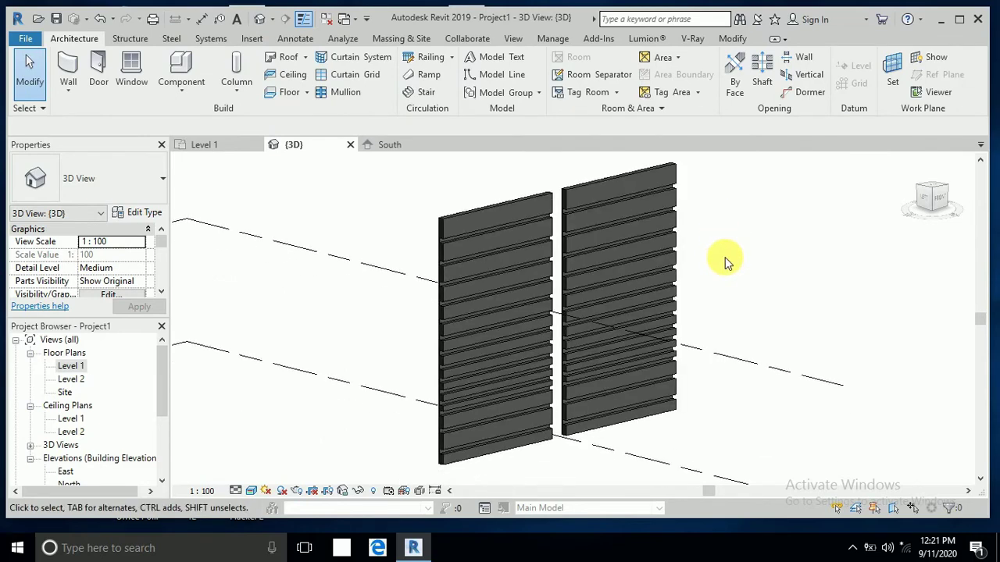
{"action": "left_click", "coordinate": [67, 92]}
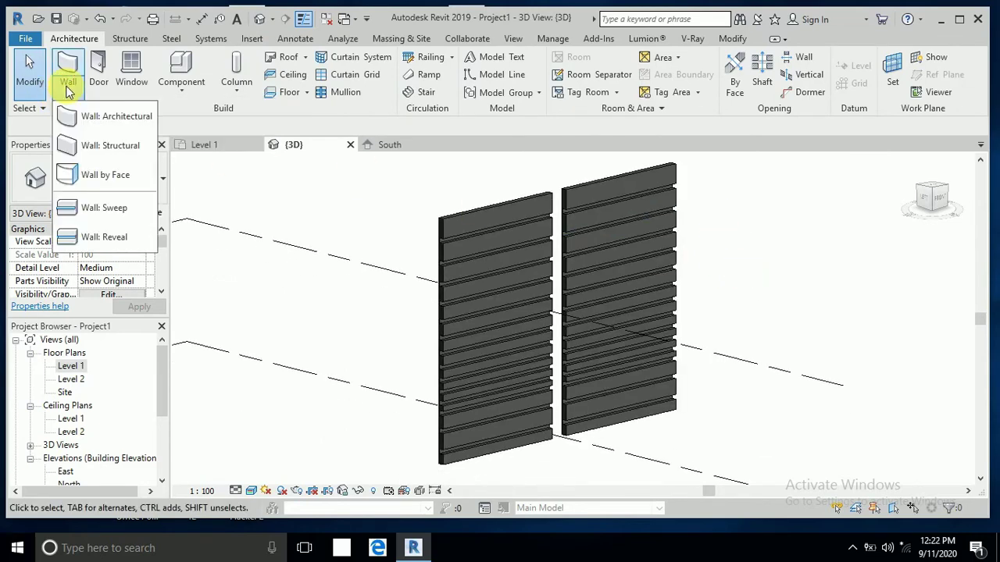
{"action": "left_click", "coordinate": [117, 237]}
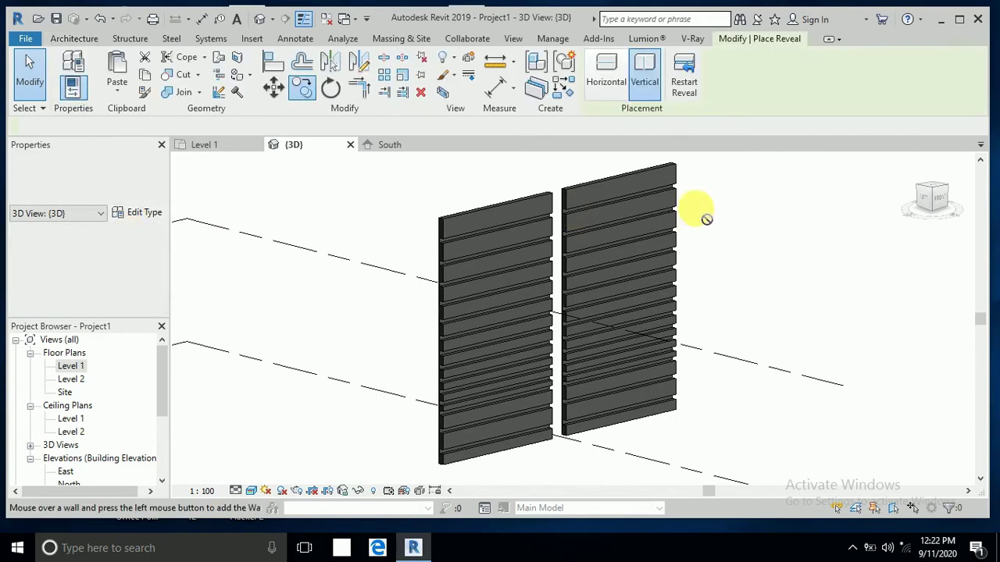
{"action": "left_click", "coordinate": [647, 82]}
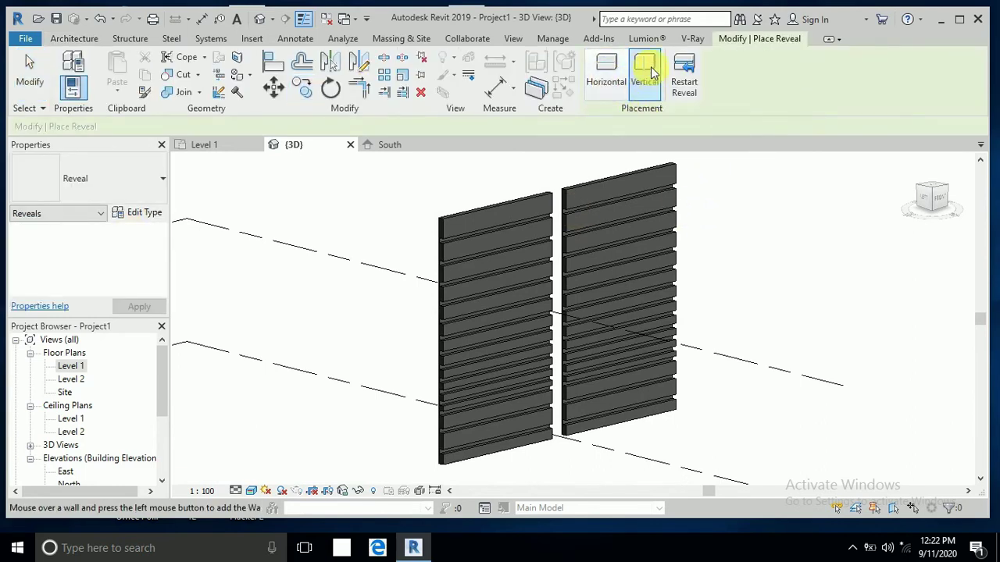
{"action": "left_click", "coordinate": [652, 178]}
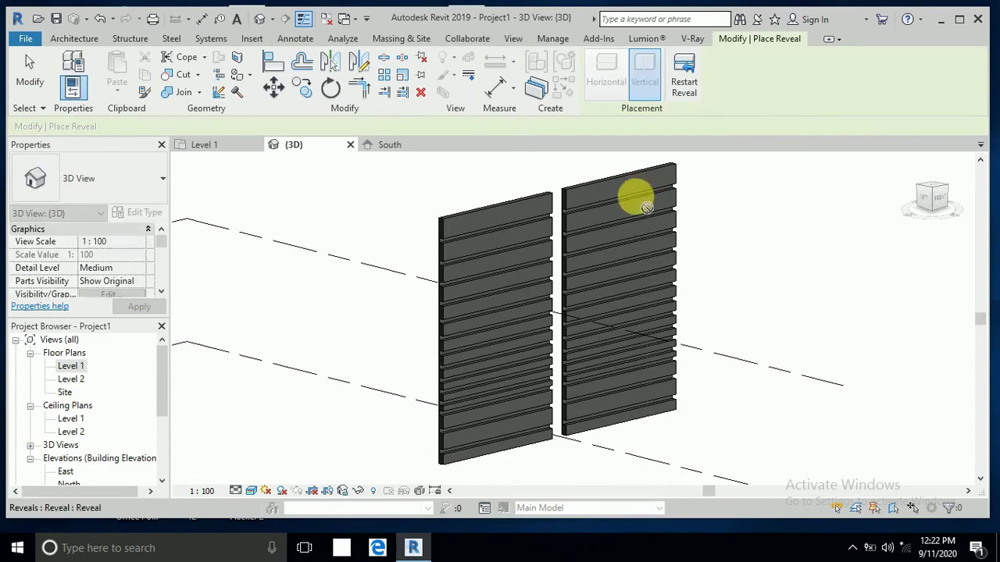
Add a second vertical reveal to the right wall, crossing its horizontal grooves
{"action": "left_click", "coordinate": [68, 41]}
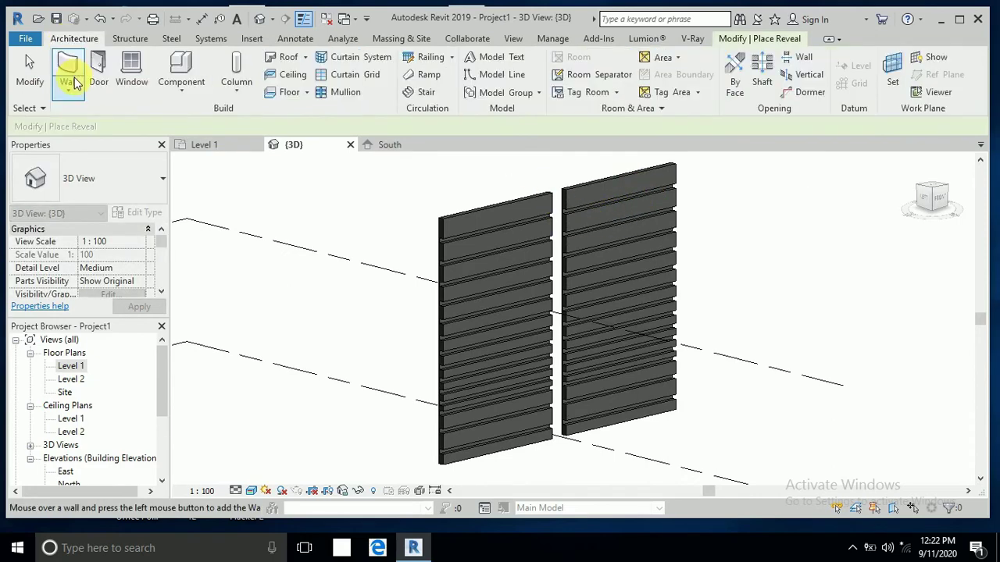
{"action": "left_click", "coordinate": [70, 65]}
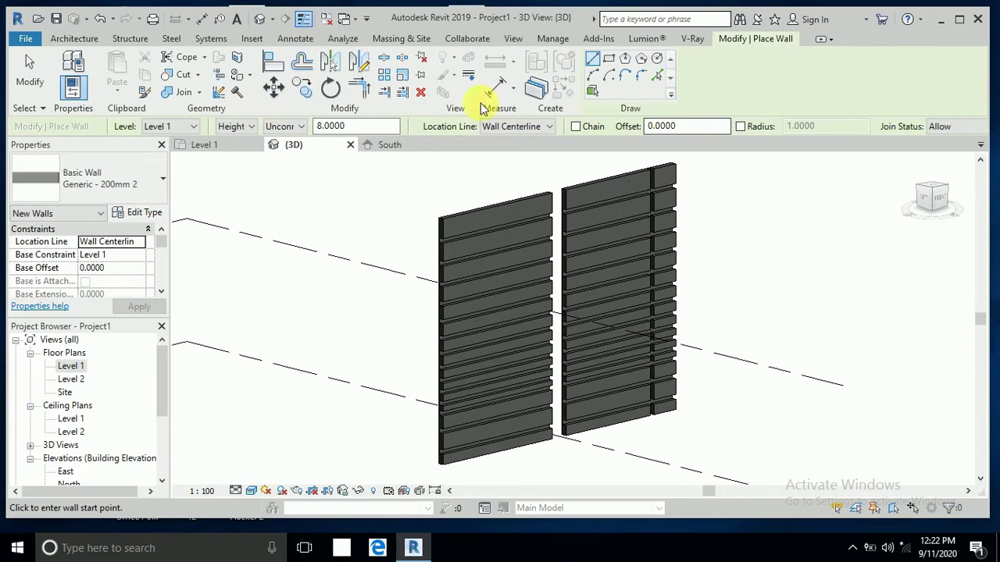
{"action": "left_click", "coordinate": [74, 38]}
{"action": "left_click", "coordinate": [68, 91]}
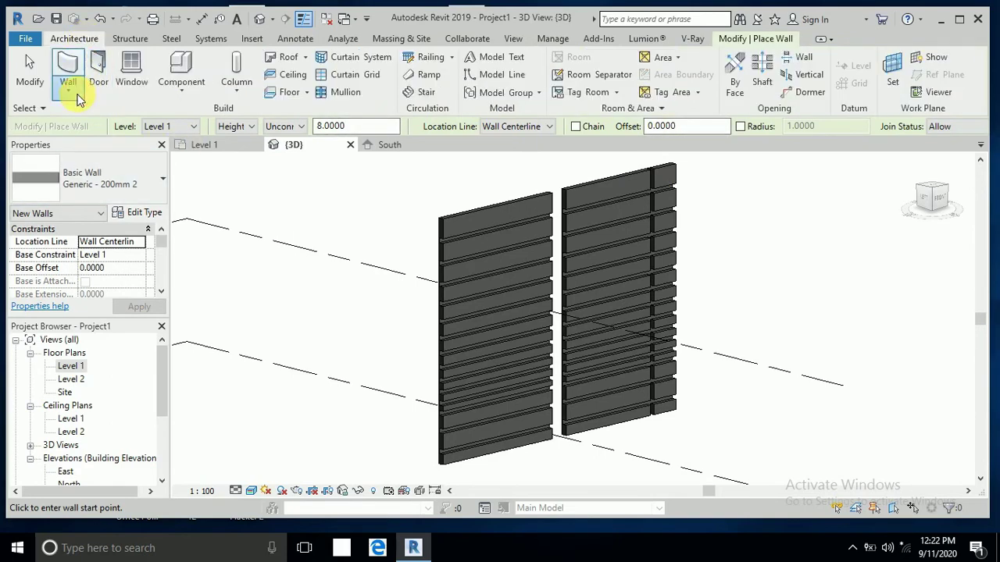
{"action": "left_click", "coordinate": [86, 234]}
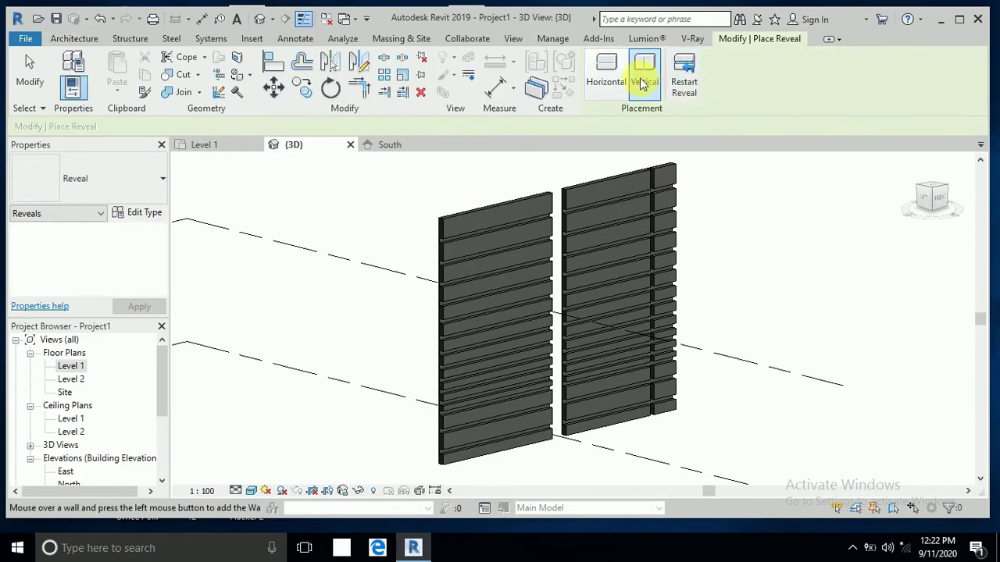
{"action": "left_click", "coordinate": [598, 188]}
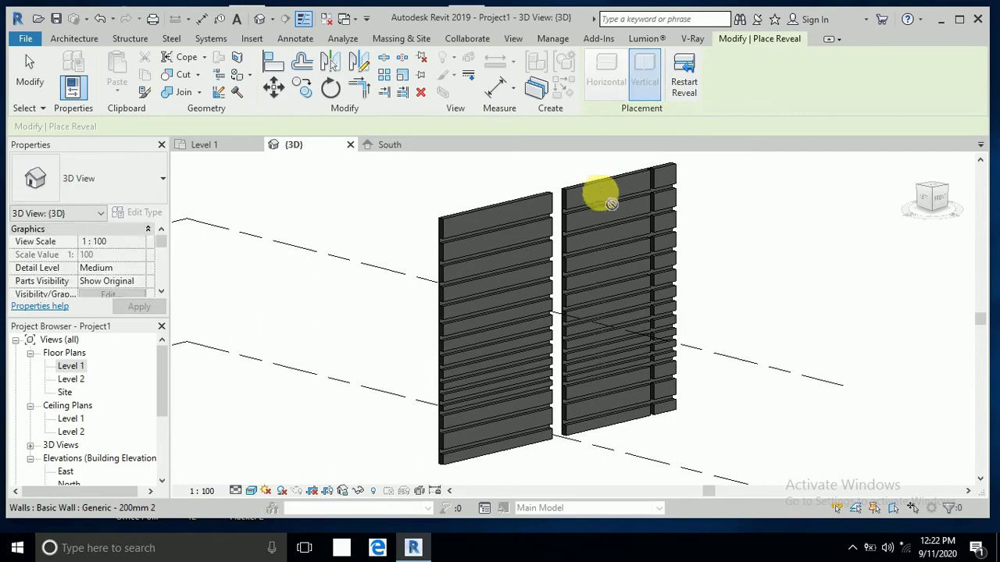
{"action": "left_click", "coordinate": [30, 74]}
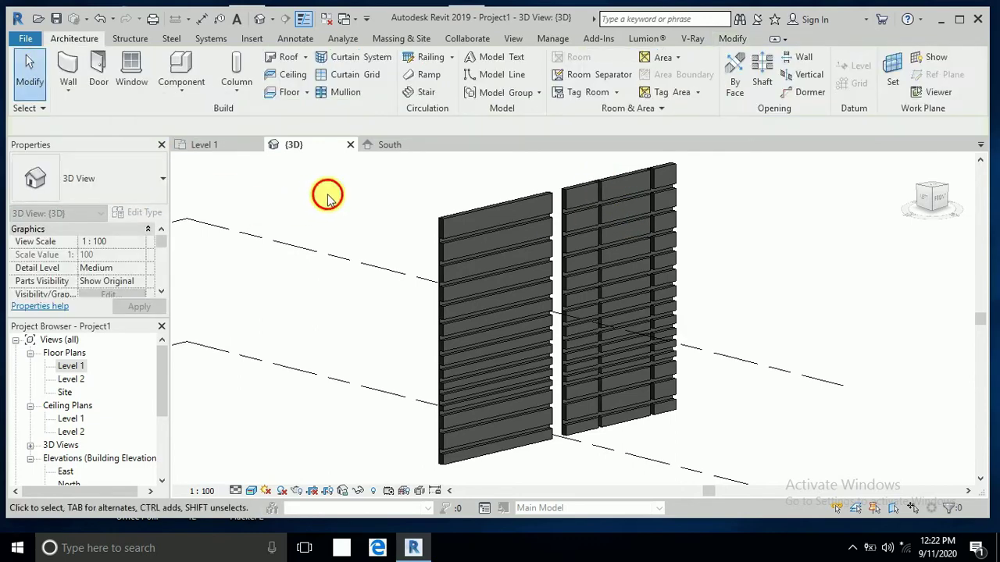
{"action": "scroll", "coordinate": [742, 251], "scroll_direction": "up", "scroll_amount": 2}
{"action": "scroll", "coordinate": [742, 252], "scroll_direction": "down", "scroll_amount": 2}
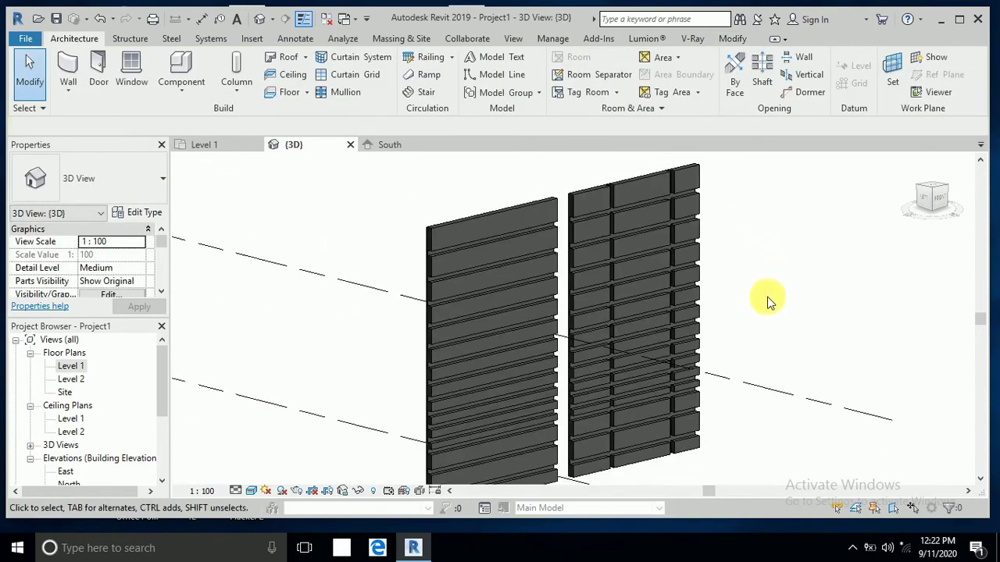
{"action": "middle_click_drag", "start_coordinate": [768, 299], "coordinate": [804, 282]}
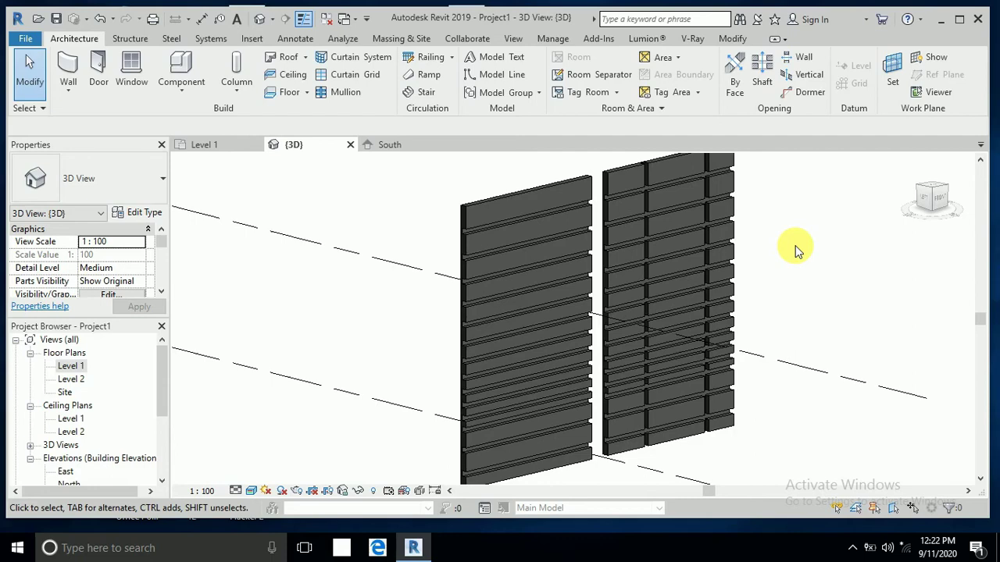
{"action": "middle_click_drag", "start_coordinate": [797, 250], "coordinate": [777, 256]}
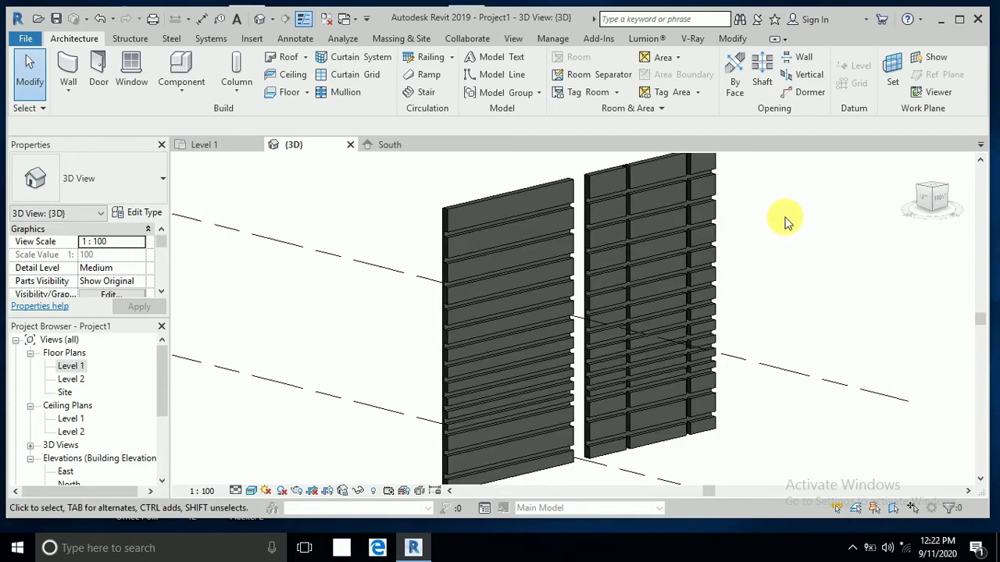
{"action": "left_click", "coordinate": [68, 78]}
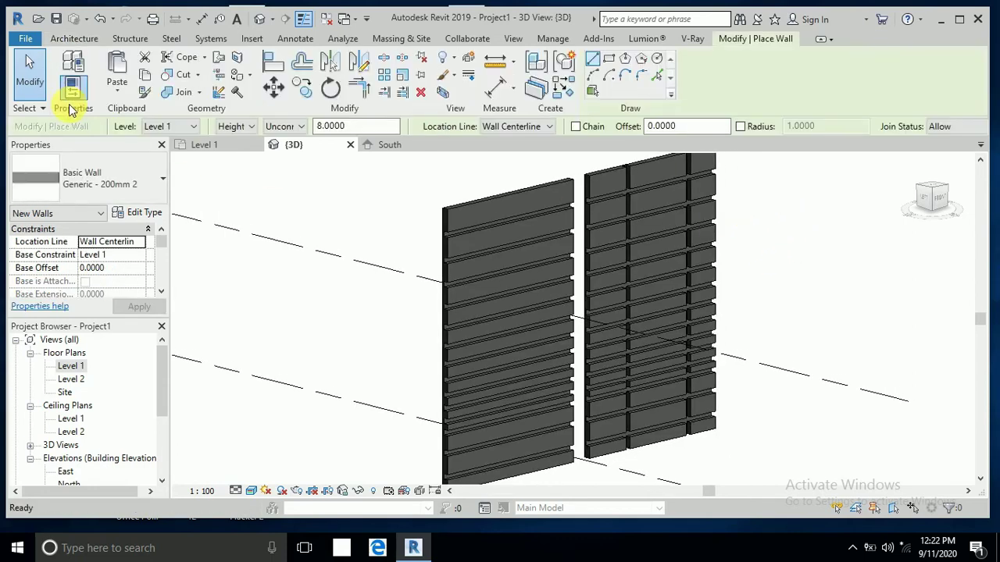
{"action": "left_click", "coordinate": [68, 95]}
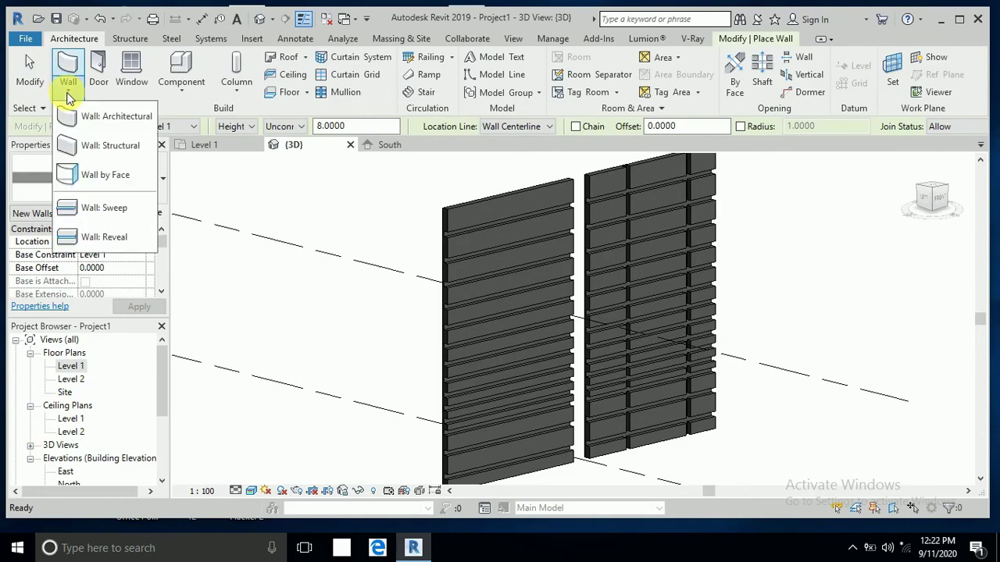
{"action": "left_click", "coordinate": [104, 236]}
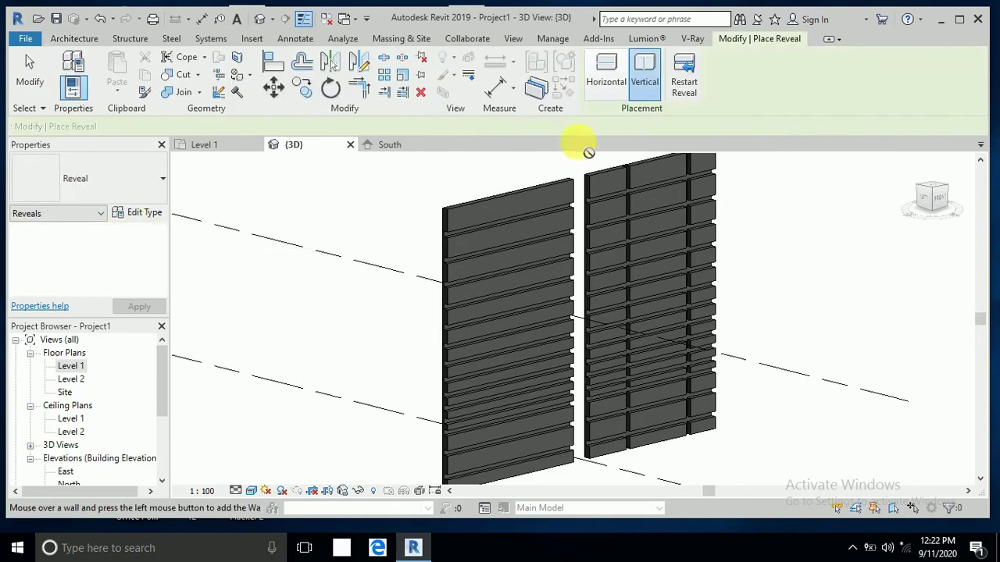
{"action": "left_click", "coordinate": [647, 86]}
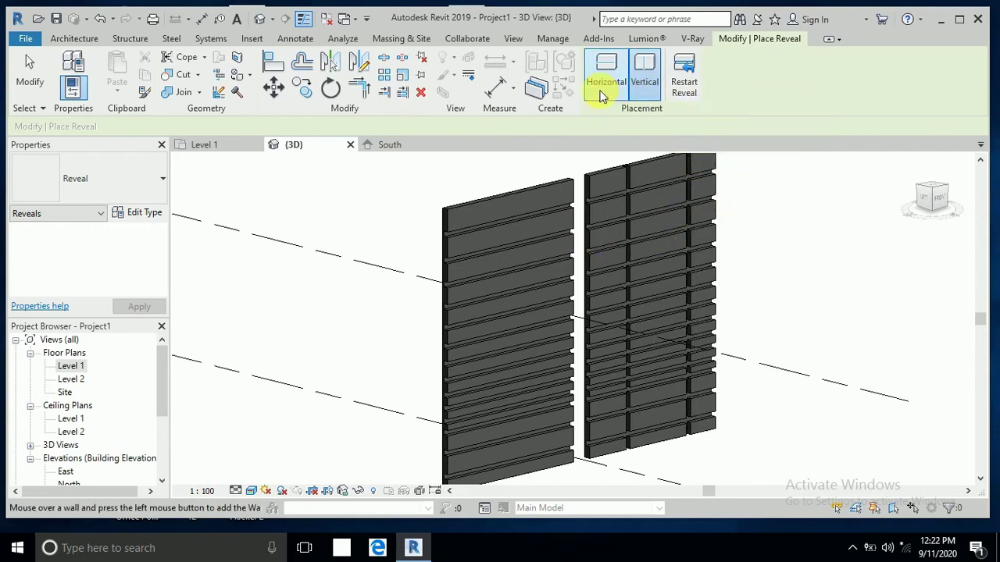
{"action": "left_click", "coordinate": [30, 74]}
{"action": "middle_click_drag", "start_coordinate": [500, 181], "coordinate": [446, 212], "text": "shift"}
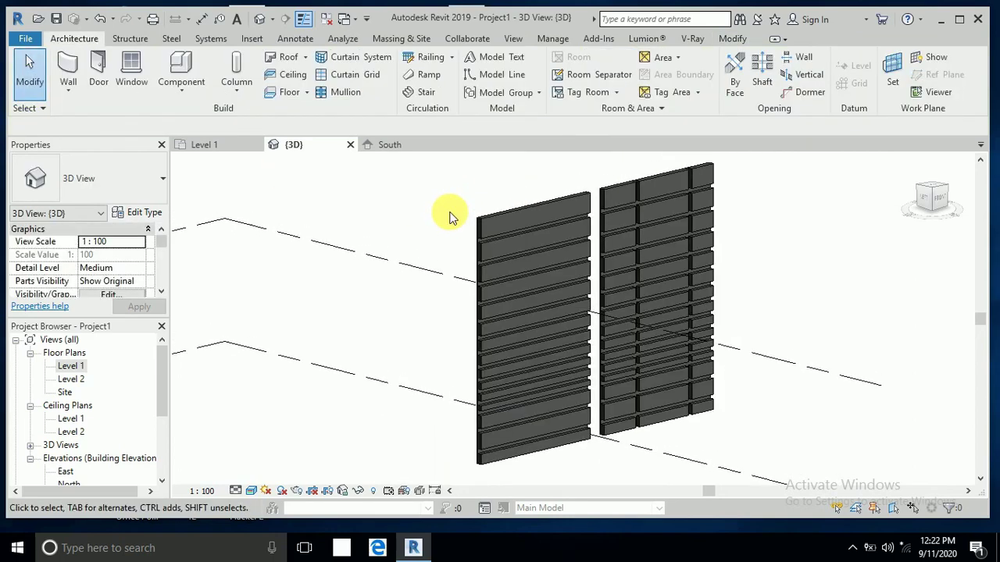
{"action": "mouse_move", "coordinate": [450, 217]}
{"action": "middle_mouse_down"}
{"action": "mouse_move", "coordinate": [456, 224]}
{"action": "mouse_move", "coordinate": [444, 220]}
{"action": "middle_mouse_up"}
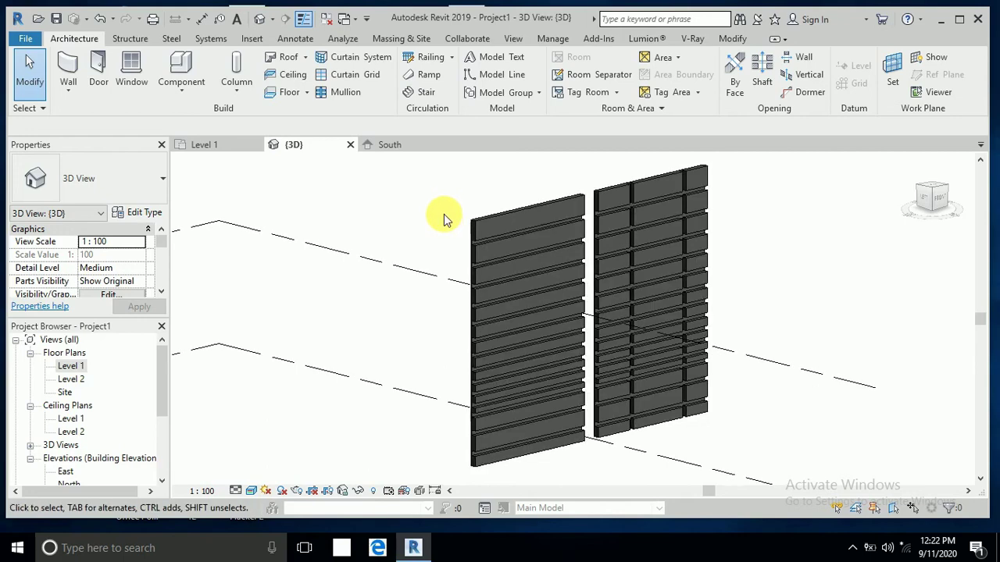